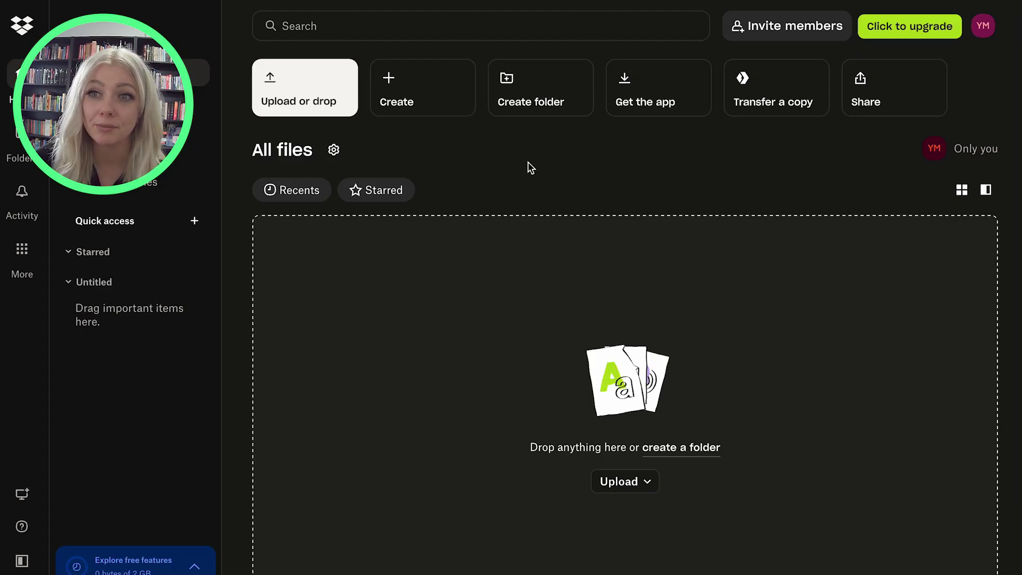
# Create a new Dropbox folder named 'Booking Form Submissions'
pyautogui.click(524, 88)
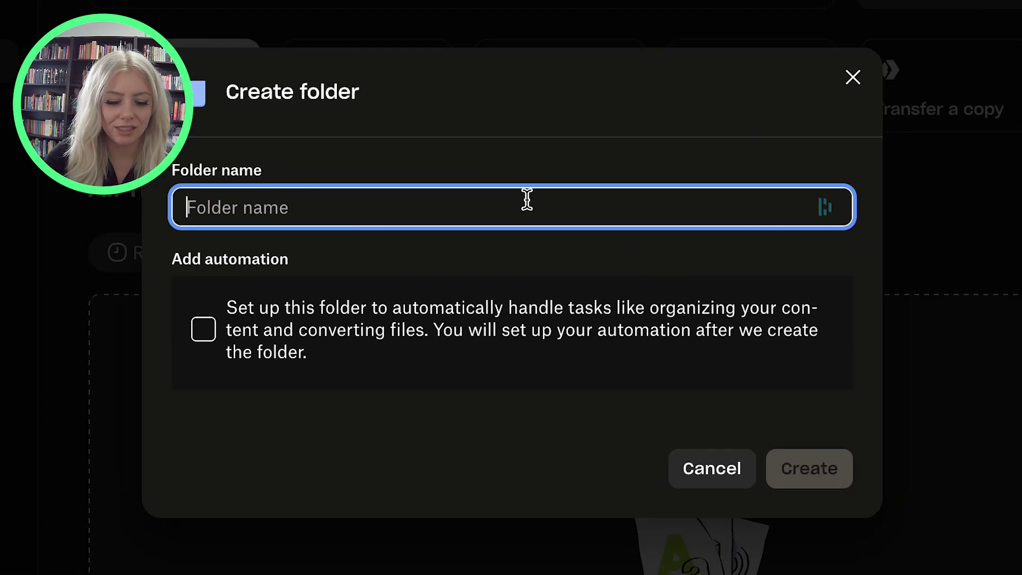
pyautogui.write('Booking Form ')
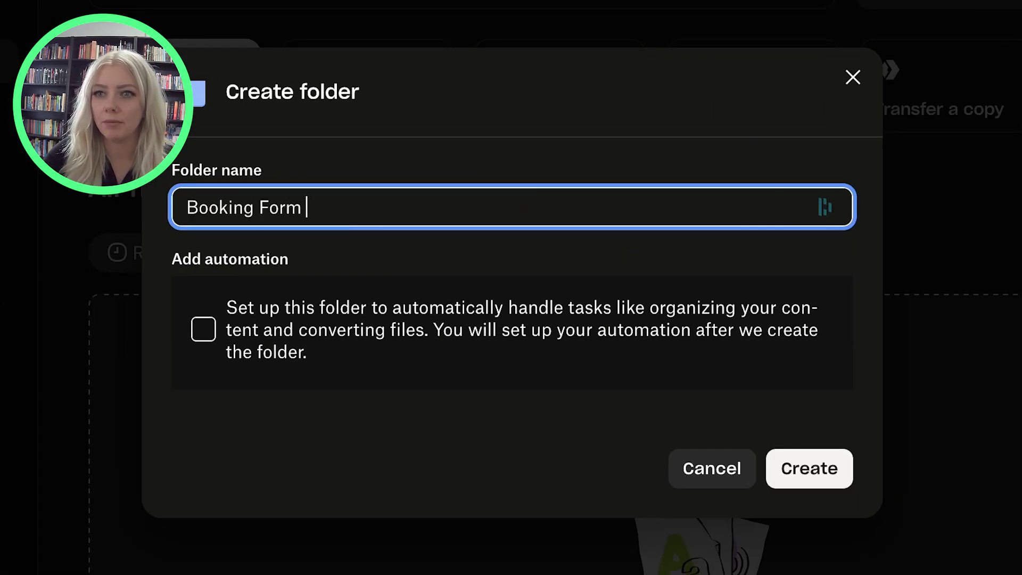
pyautogui.write('SUb')
pyautogui.press('BackSpace')
pyautogui.press('BackSpace')
pyautogui.write('ubmissions')
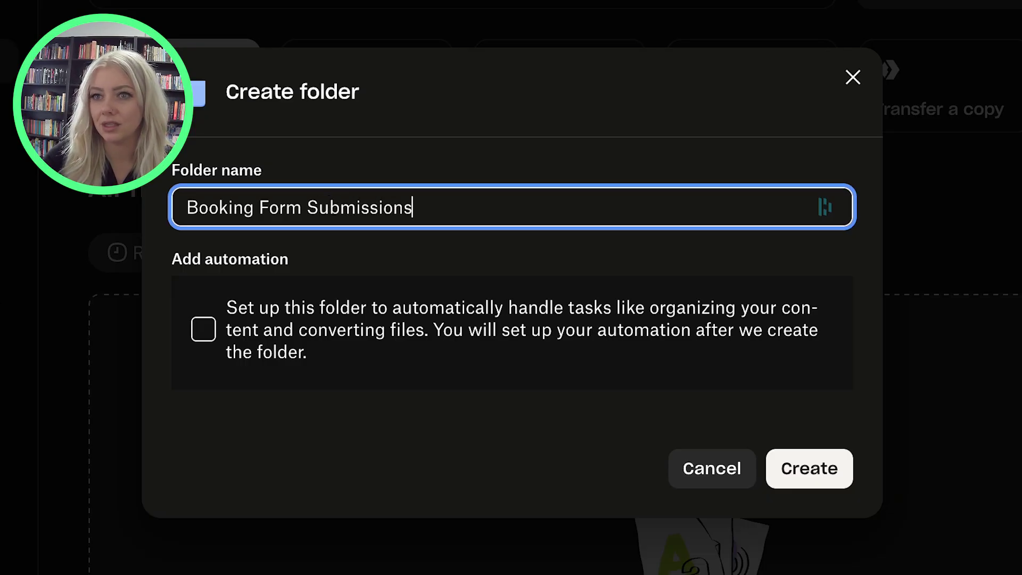
pyautogui.click(829, 477)
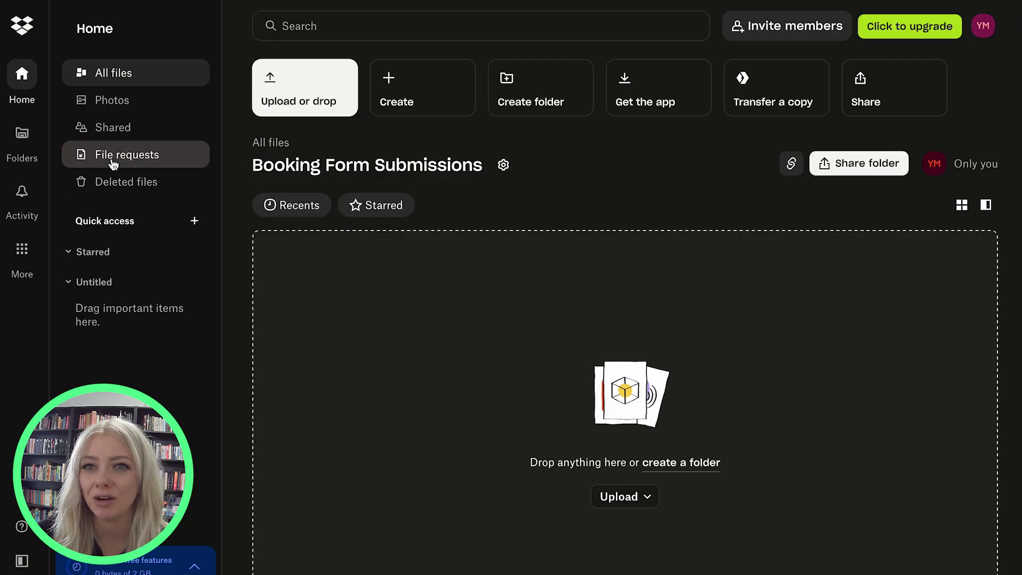
# Start a new Dropbox file request titled 'Booking Form Submissions'
pyautogui.click(123, 155)
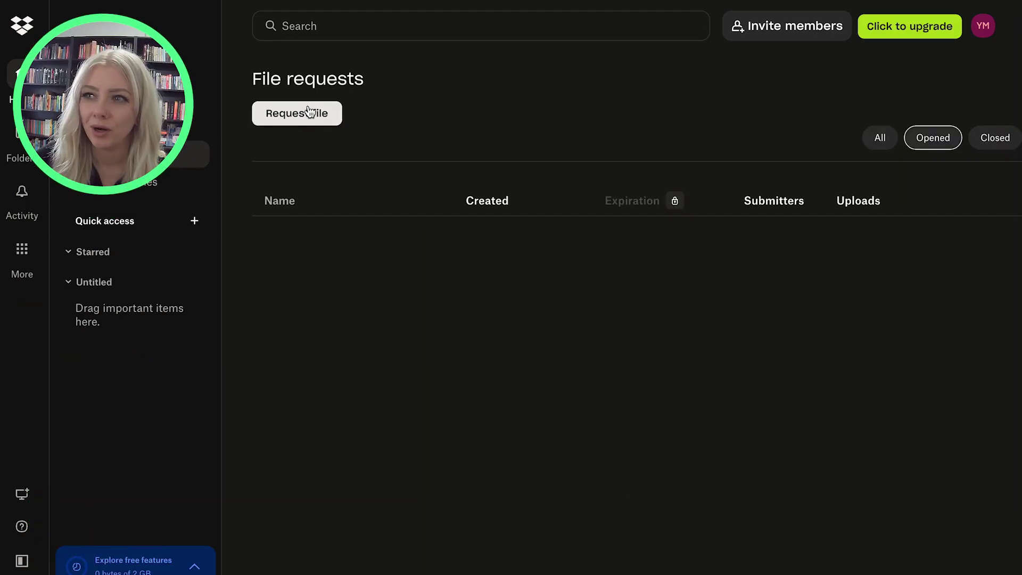
pyautogui.click(307, 116)
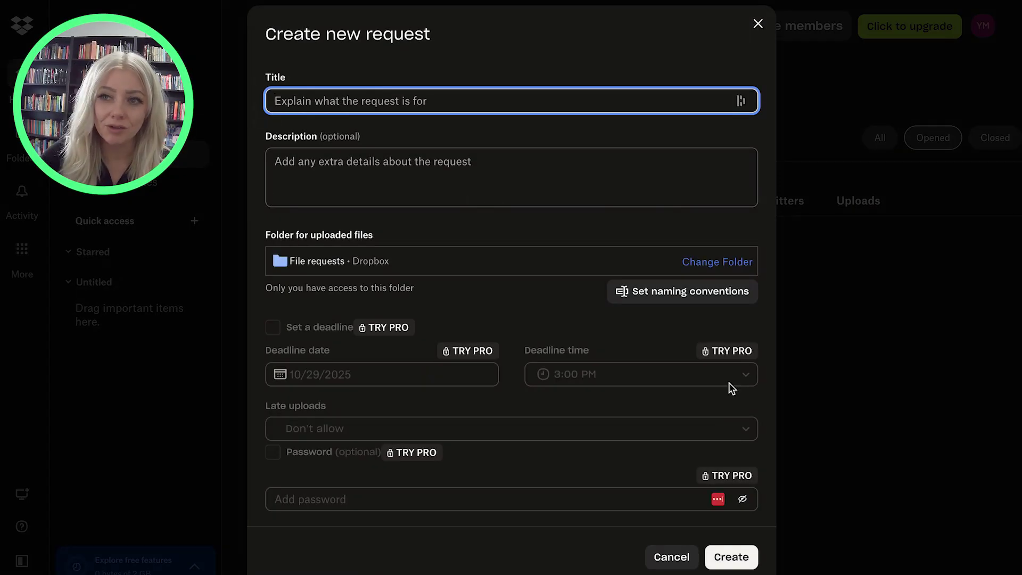
pyautogui.write('Booking F')
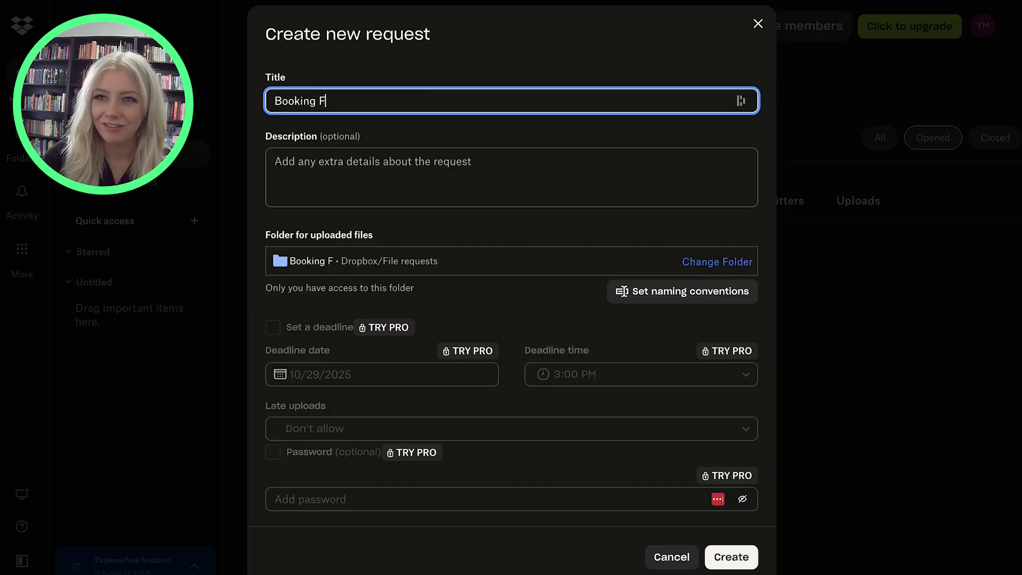
pyautogui.write('orm Sub')
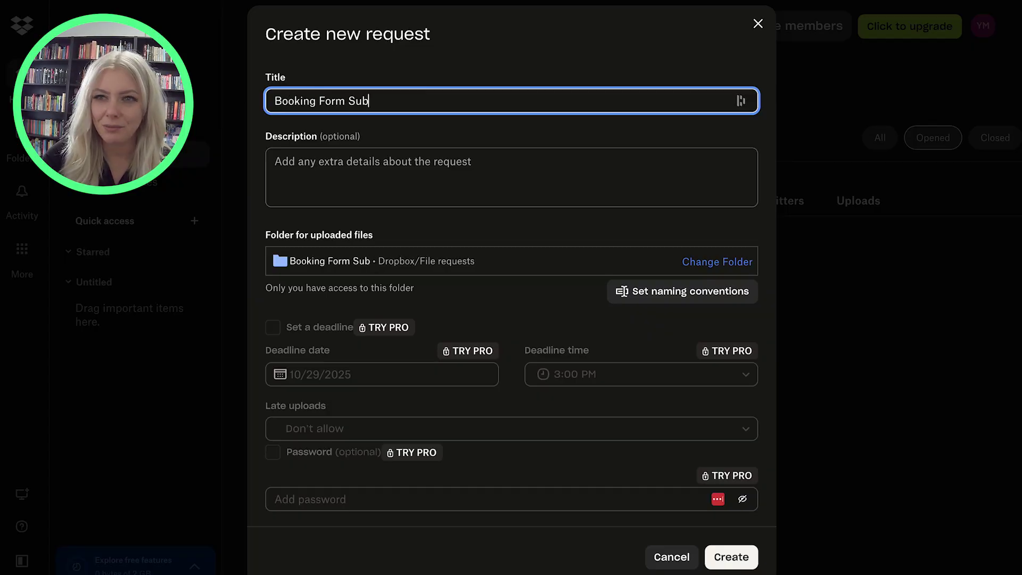
pyautogui.write('missions')
pyautogui.press('Tab')
# Add the request description 'Please upload your photo ID prior to the meeting!'
pyautogui.write('Pleas')
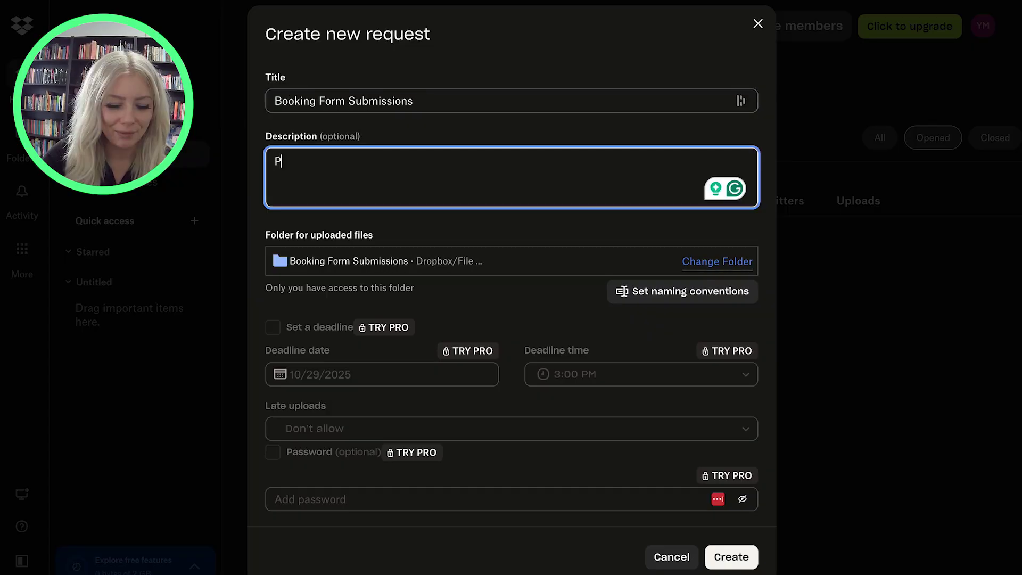
pyautogui.press('BackSpace')
pyautogui.write('e uplo')
pyautogui.press('BackSpace')
pyautogui.press('BackSpace')
pyautogui.press('BackSpace')
pyautogui.press('BackSpace')
pyautogui.press('BackSpace')
pyautogui.press('BackSpace')
pyautogui.write('se upload your photo')
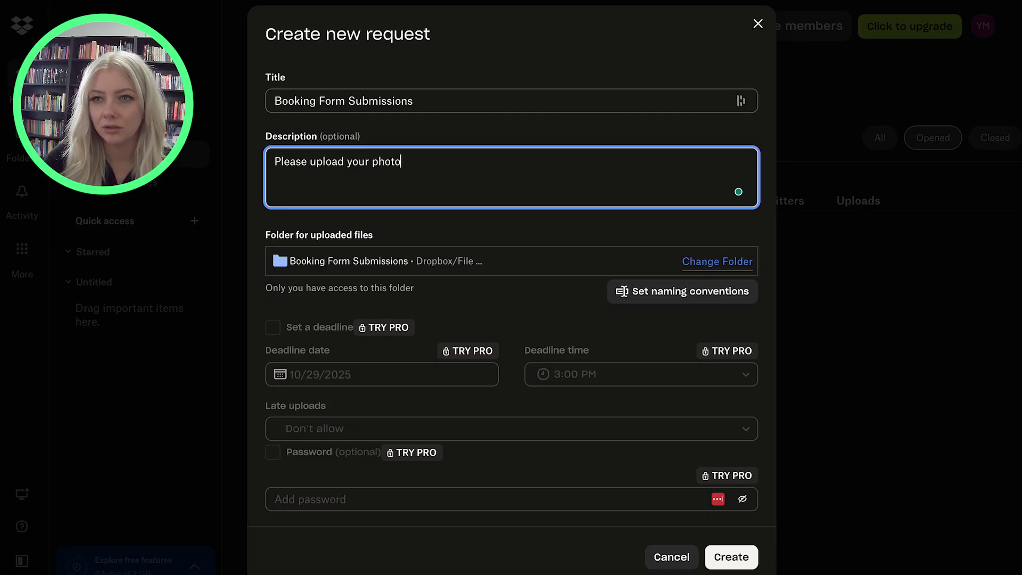
pyautogui.write(' ID ')
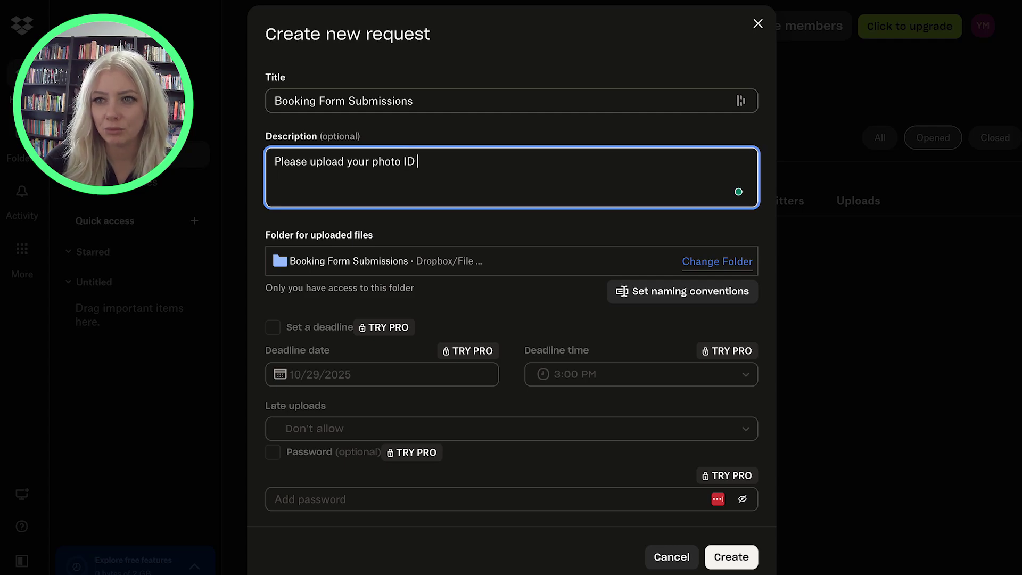
pyautogui.write('prior to the me')
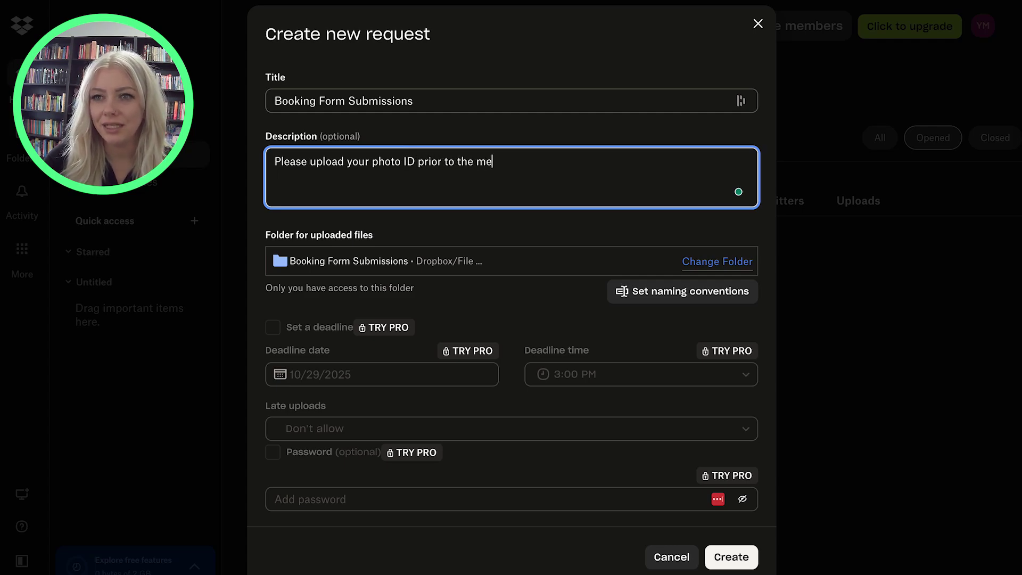
pyautogui.write('eting!')
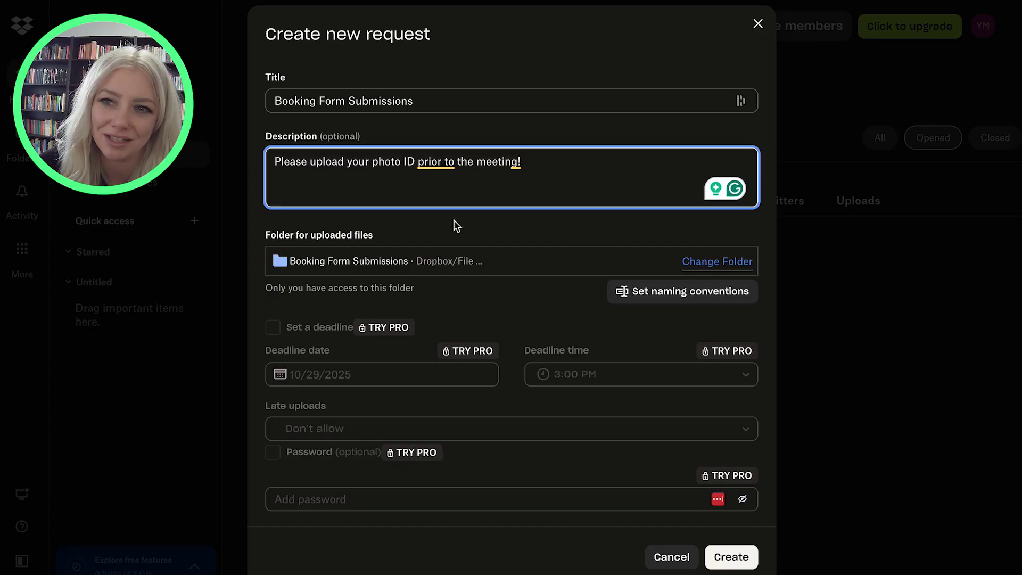
# Set the request's upload destination to the top-level Booking Form Submissions folder
pyautogui.click(740, 262)
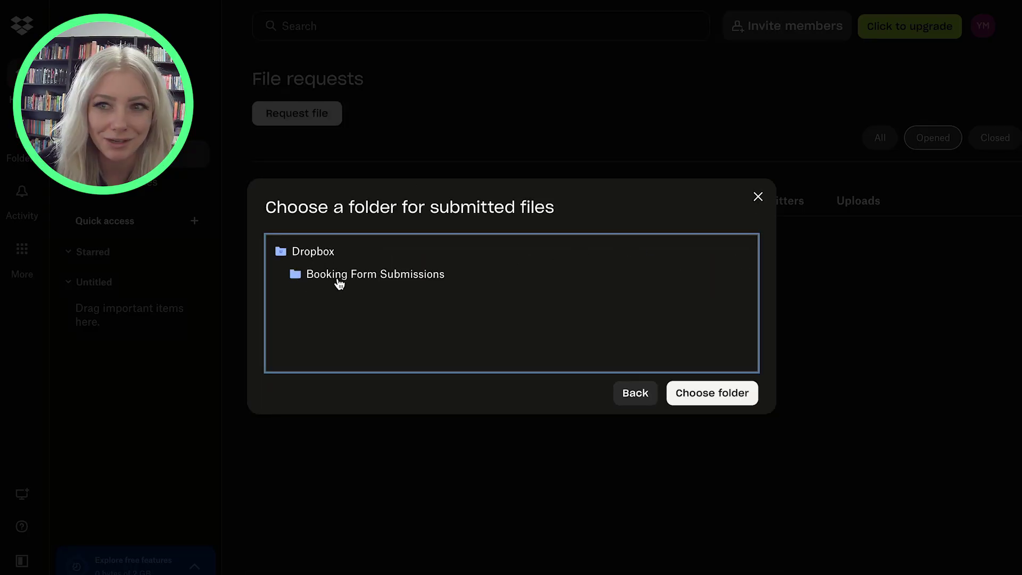
pyautogui.click(354, 281)
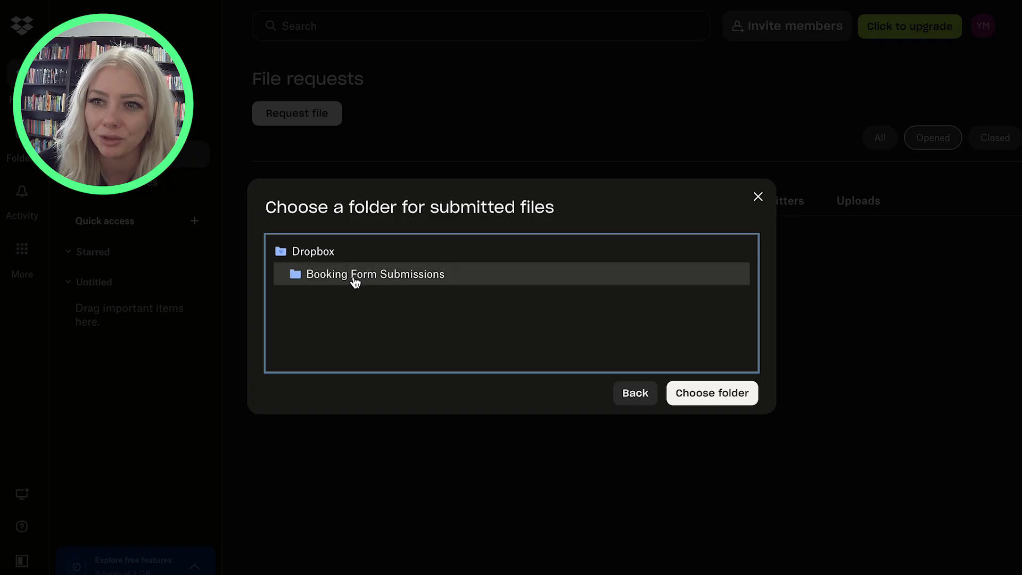
pyautogui.click(721, 393)
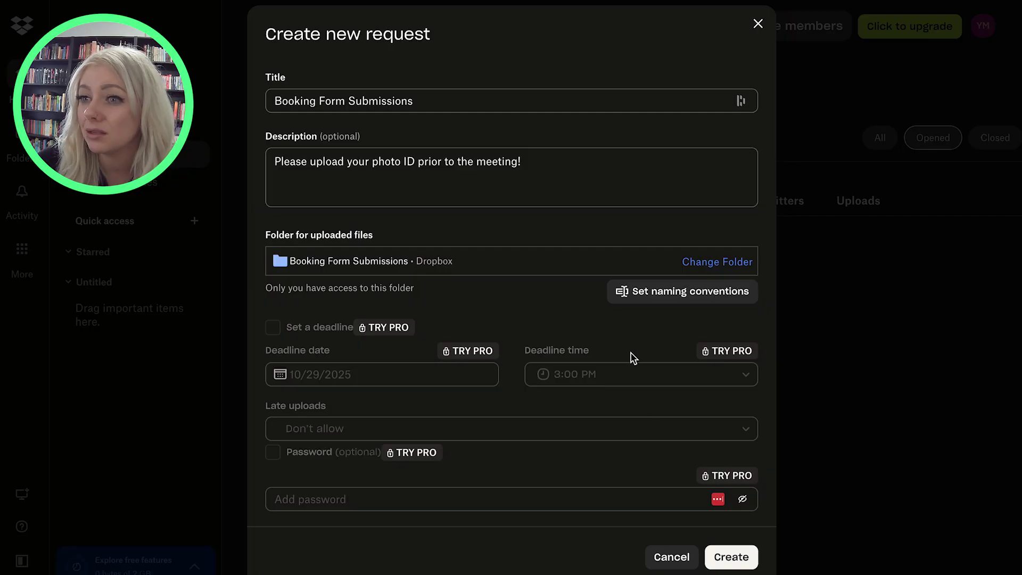
# Set the naming convention to capitalise initials and add the Date captured (YYYY-MM-DD) rule
pyautogui.click(651, 298)
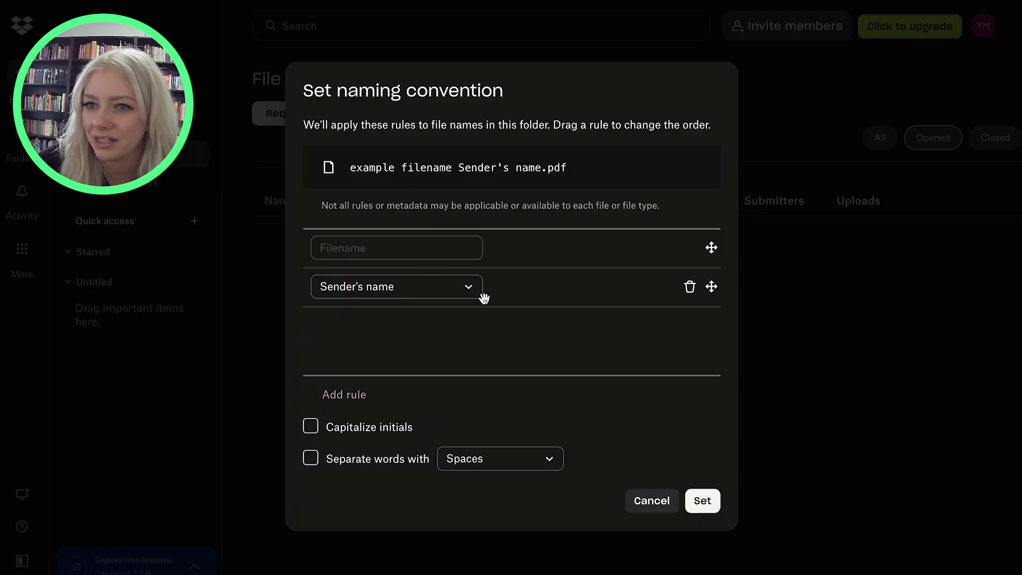
pyautogui.click(318, 428)
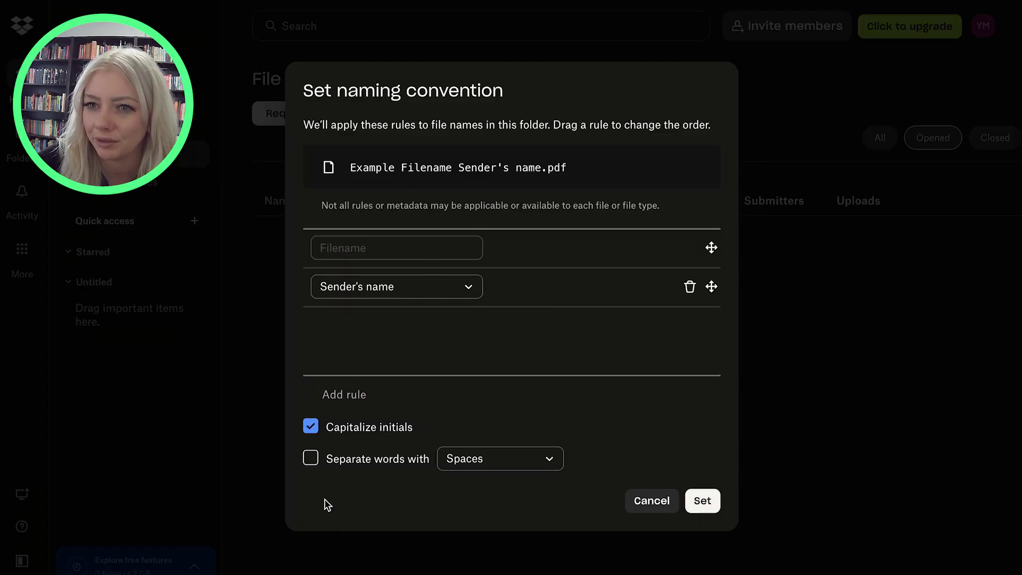
pyautogui.click(343, 395)
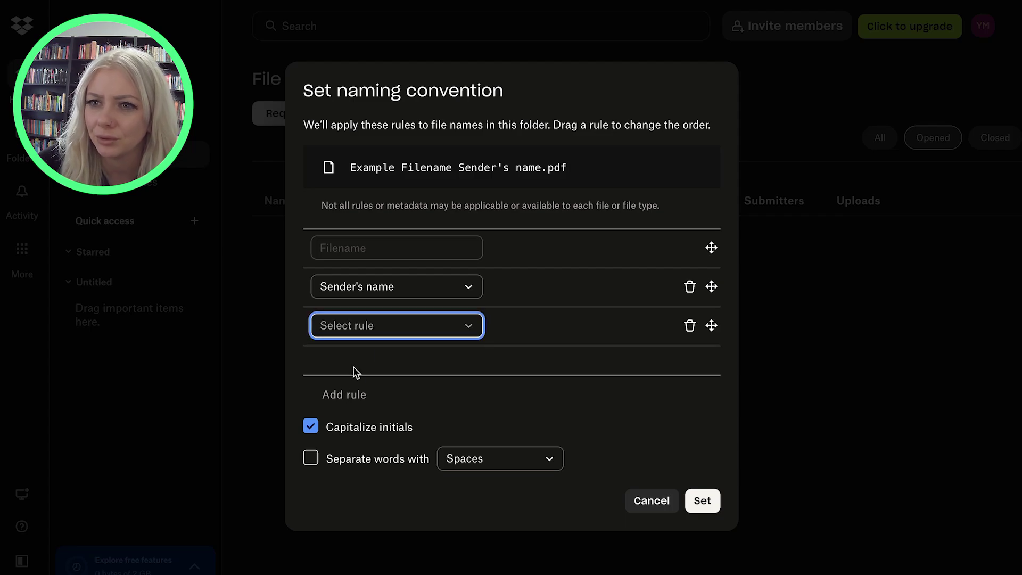
pyautogui.click(368, 322)
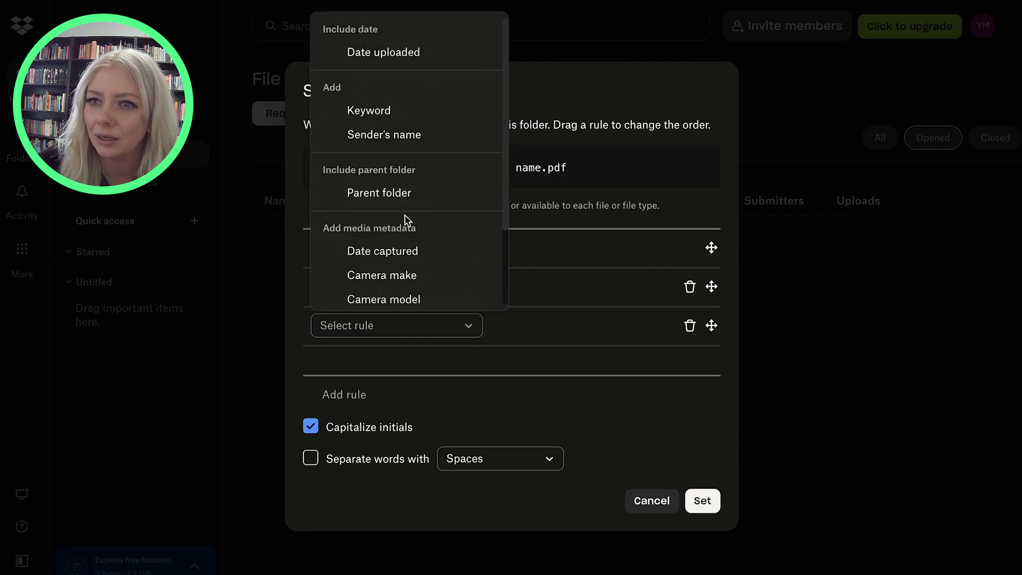
pyautogui.click(410, 255)
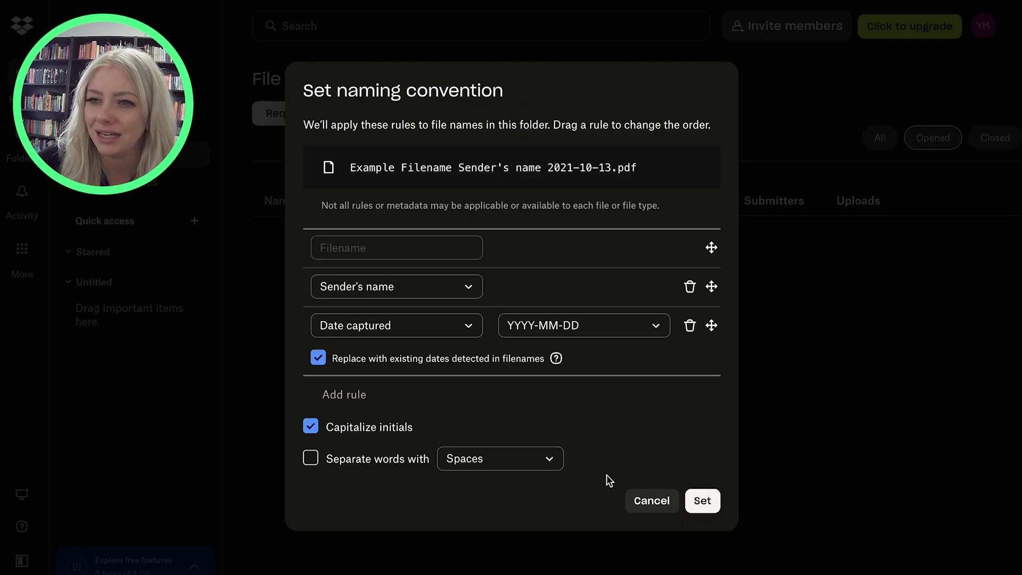
pyautogui.click(704, 501)
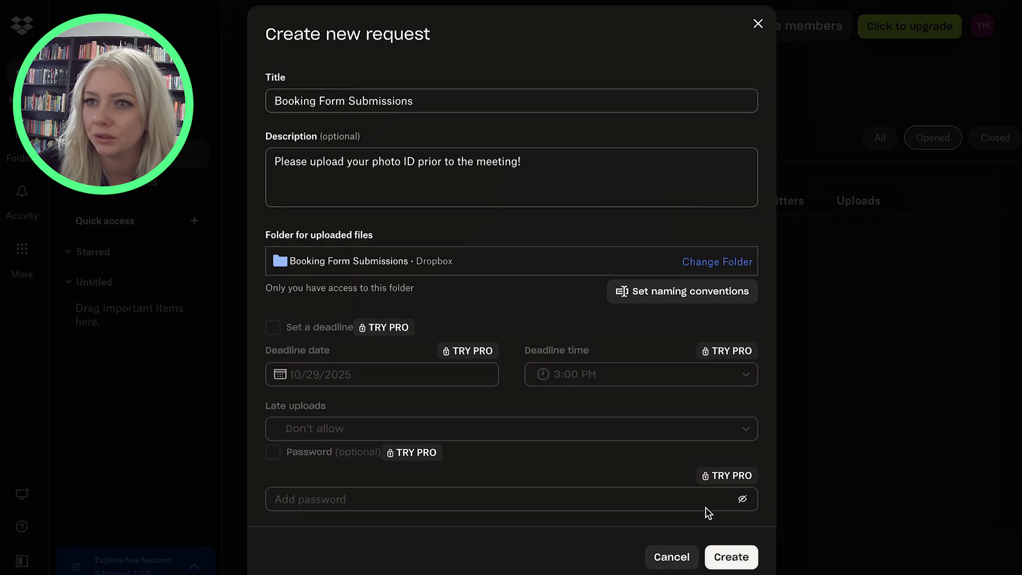
# Create the photo ID file request and copy its share link
pyautogui.click(729, 557)
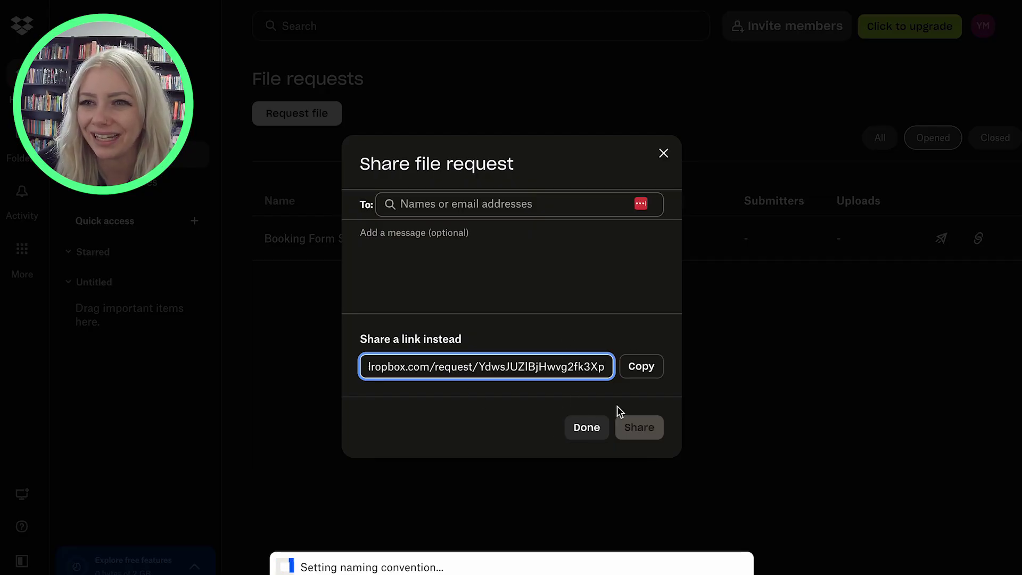
pyautogui.click(648, 370)
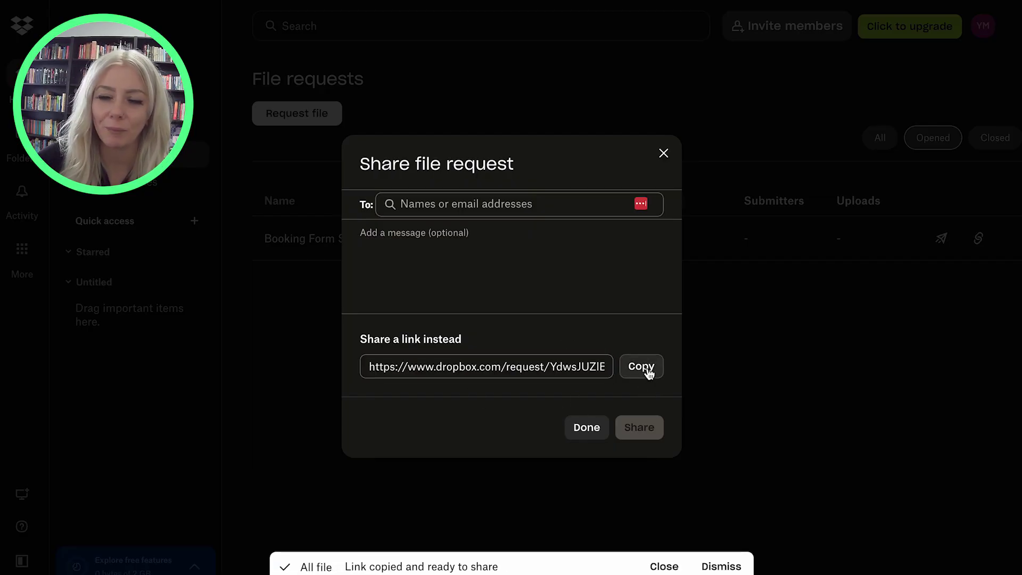
pyautogui.click(581, 203)
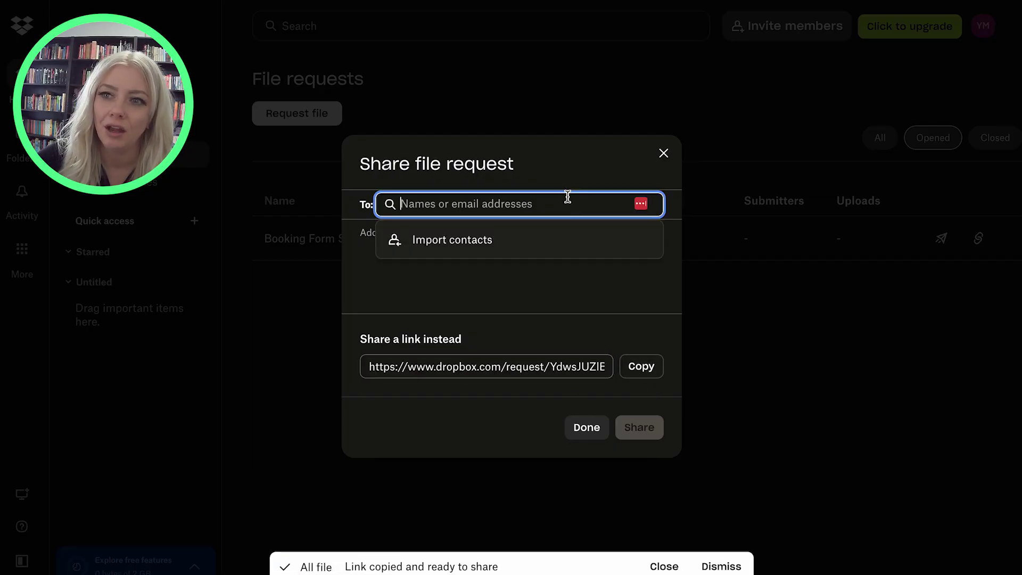
pyautogui.click(476, 333)
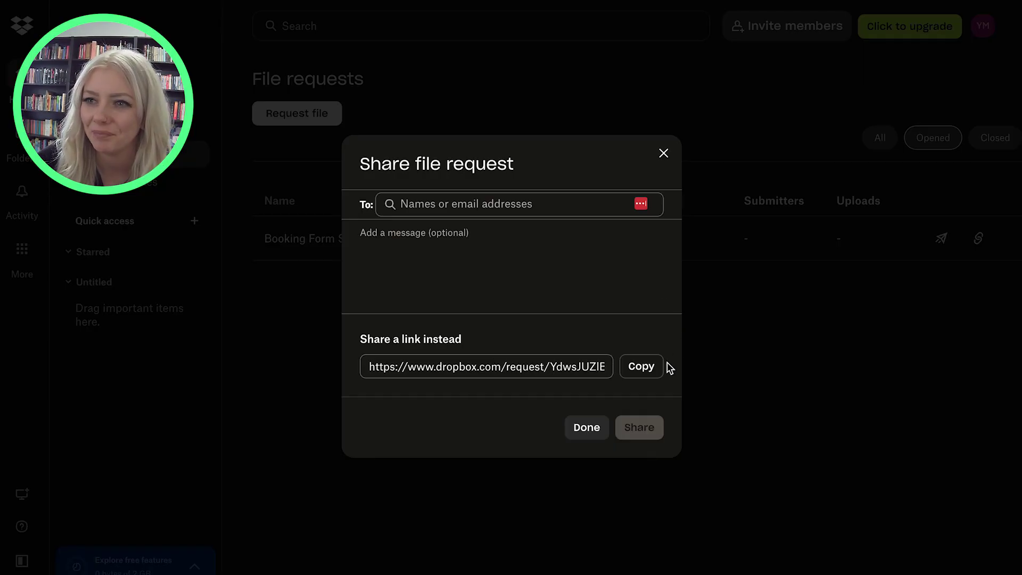
pyautogui.click(657, 376)
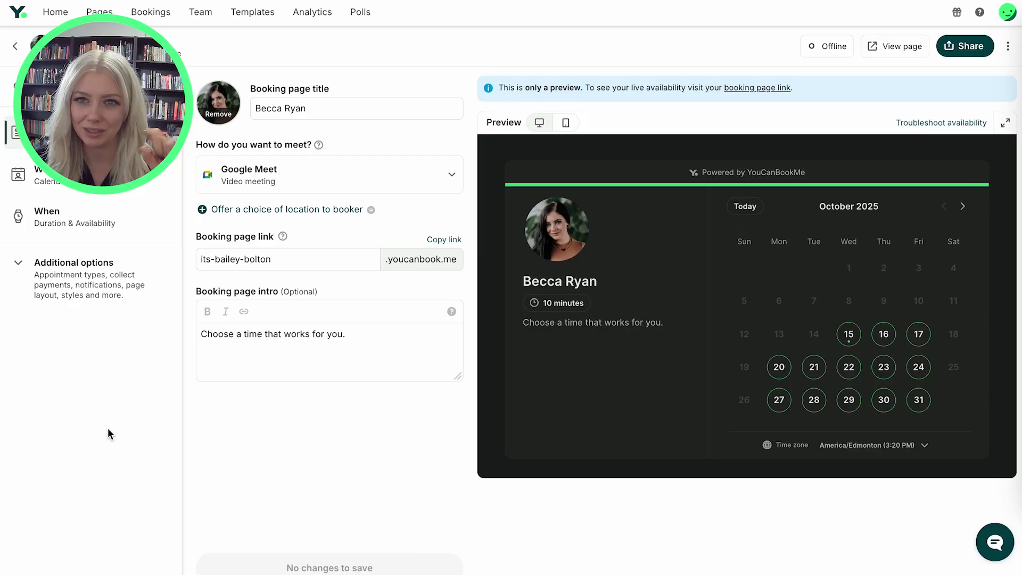
# Add a Block of text question to the YouCanBookMe booking form
pyautogui.click(33, 261)
pyautogui.click(49, 330)
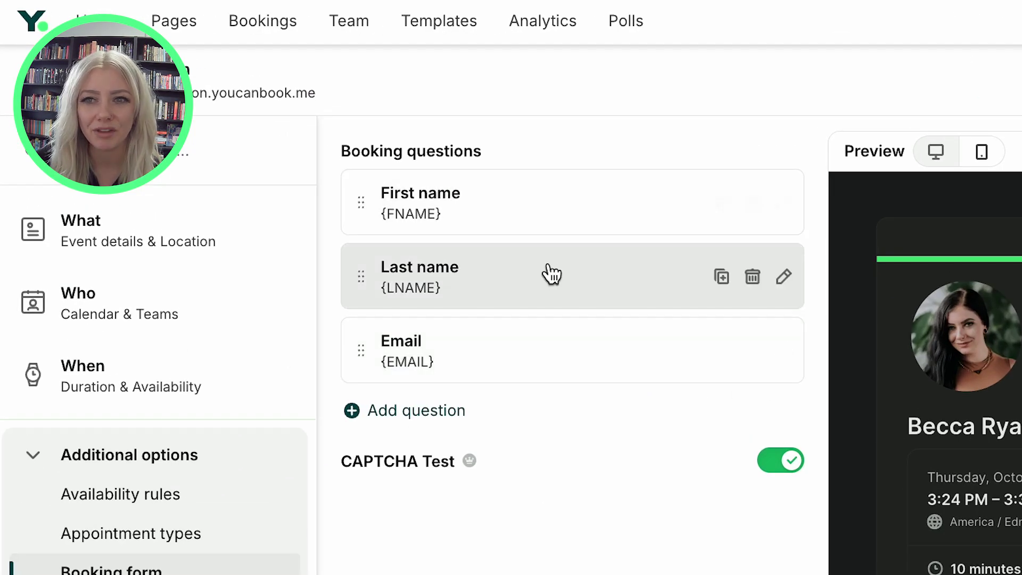
pyautogui.click(452, 408)
pyautogui.scroll(-8, 578, 449)
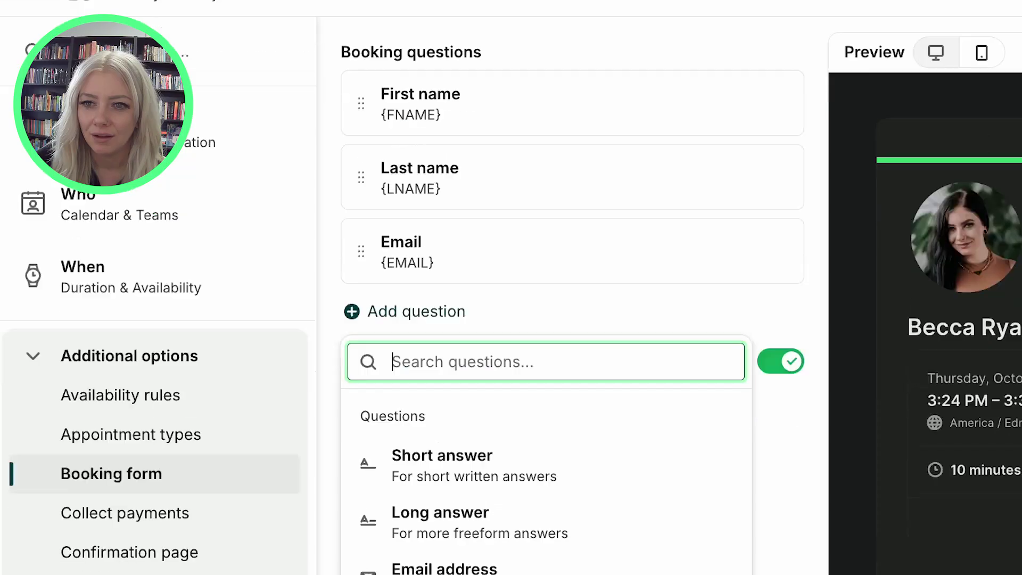
pyautogui.scroll(-3, 578, 450)
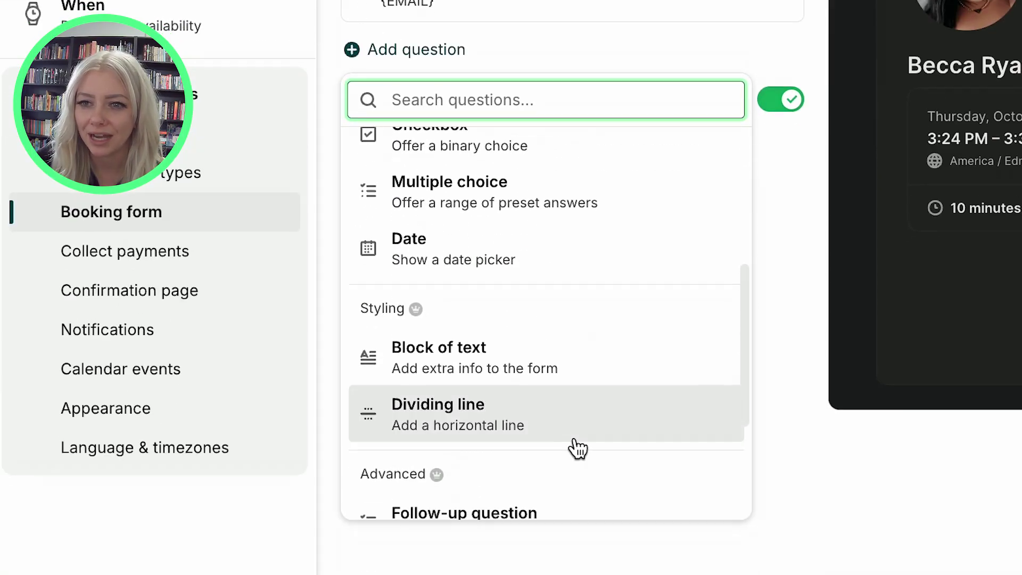
pyautogui.click(555, 370)
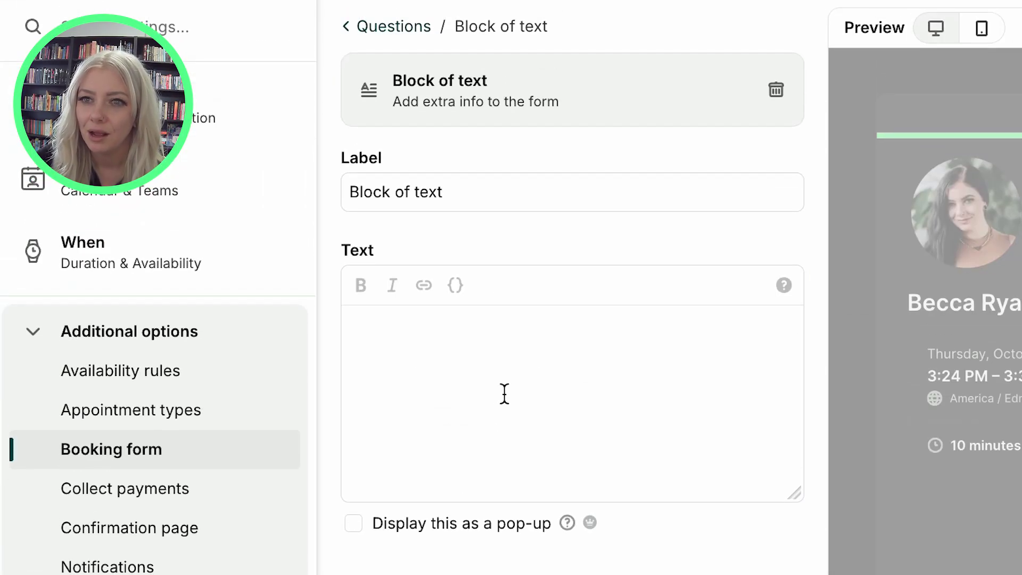
# Write 'Please upload your photo ID to Dropbox prior to the meeting. Click here!' and link 'Click here!'
pyautogui.click(504, 395)
pyautogui.write('Ple')
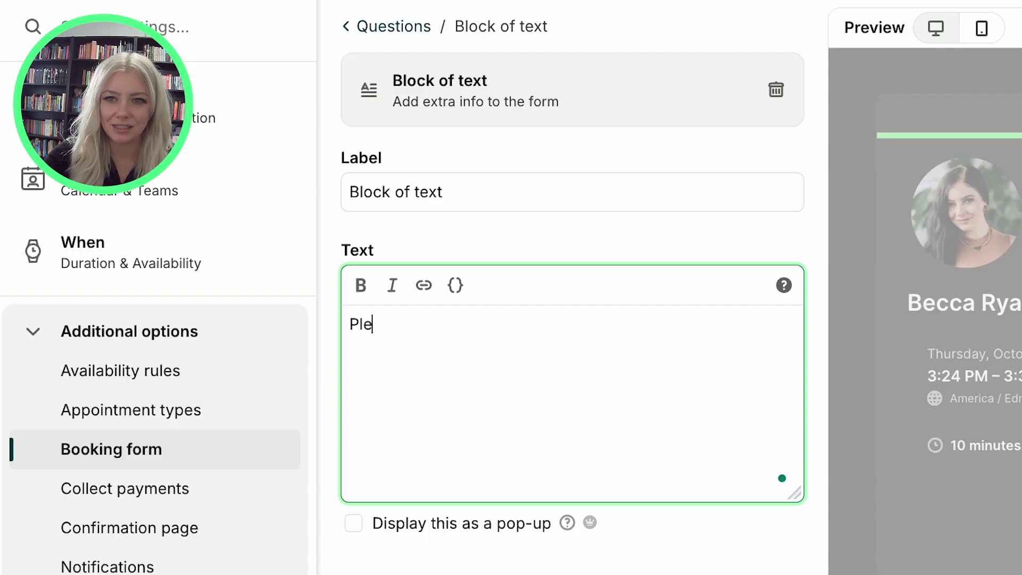
pyautogui.write('ase upload your ph')
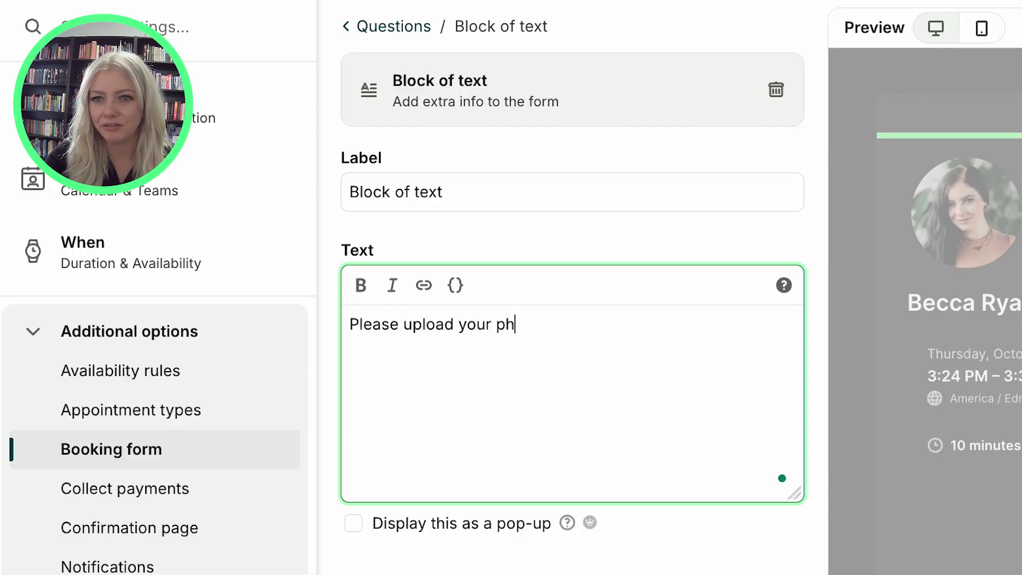
pyautogui.write('oto lD to drop')
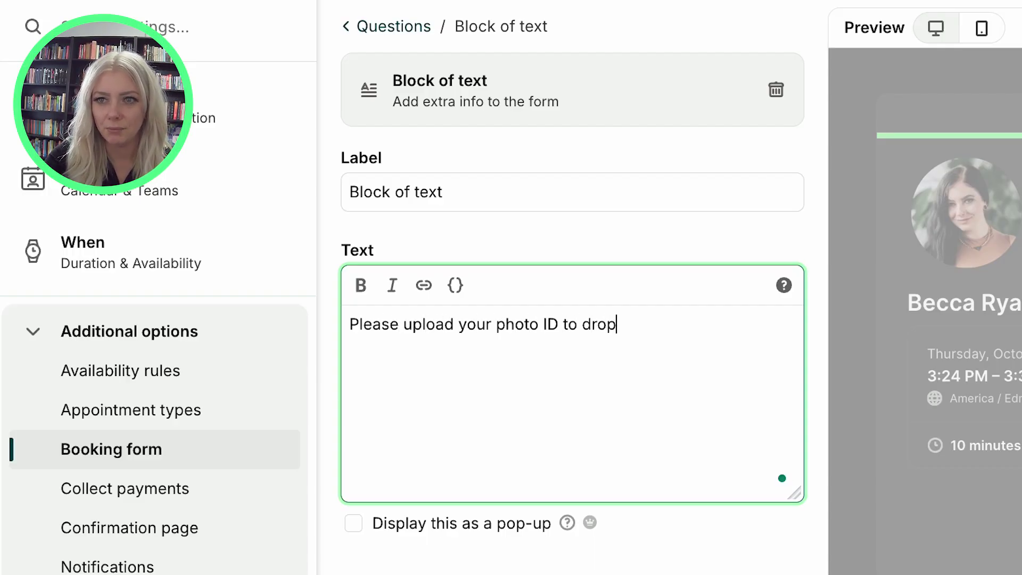
pyautogui.write('box prior to ')
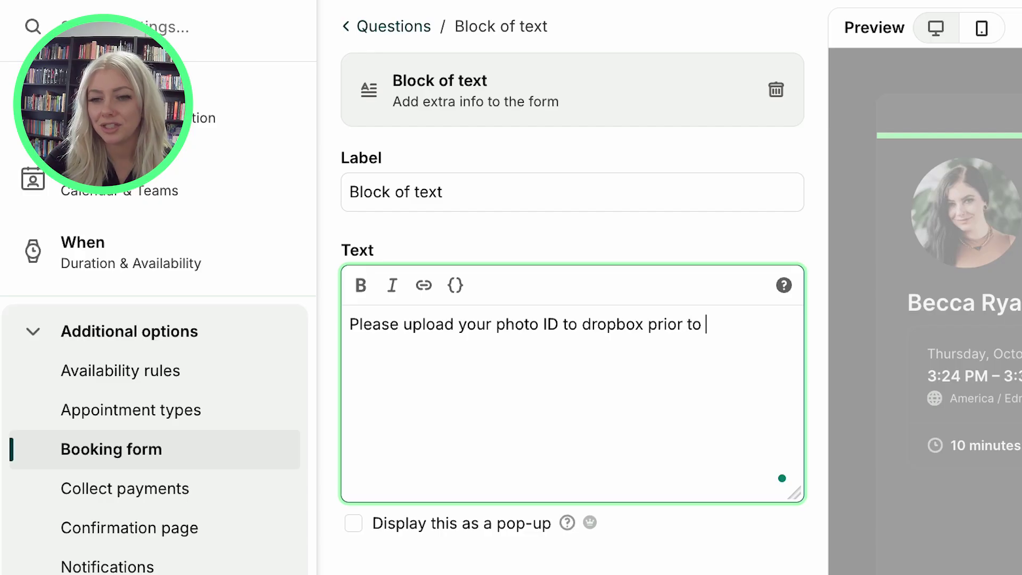
pyautogui.write('the meeting.')
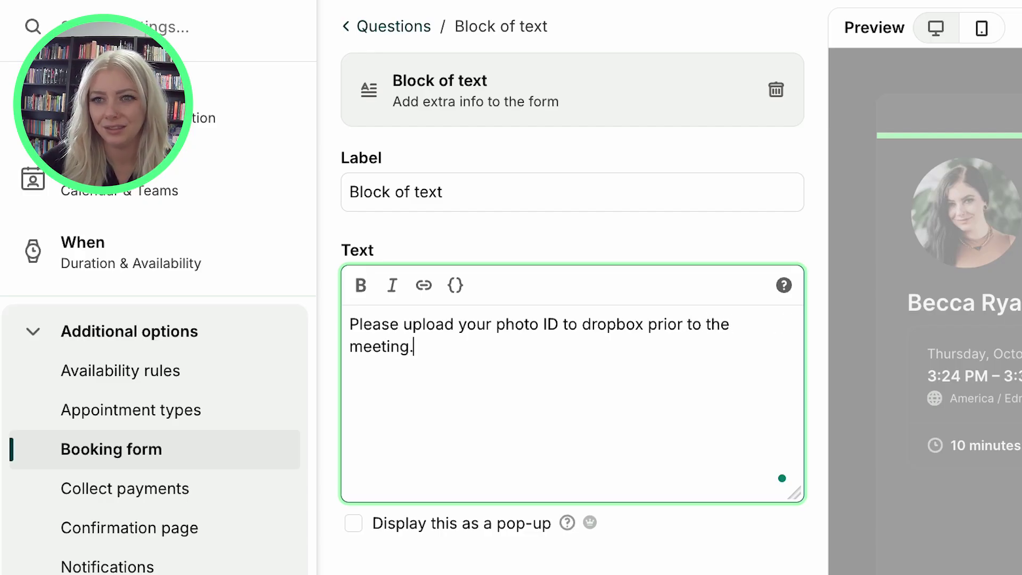
pyautogui.write(' Click here!')
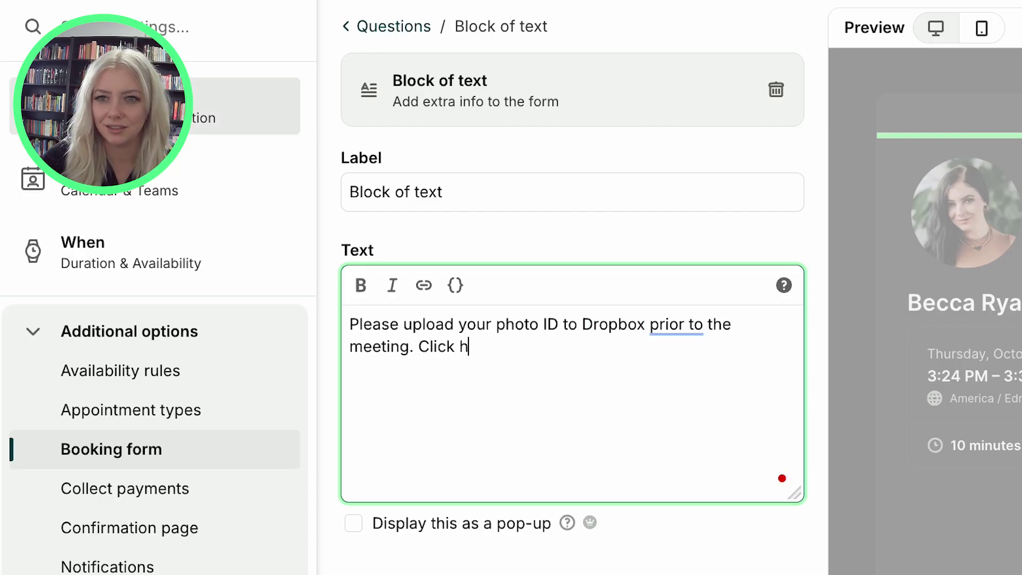
pyautogui.hotkey('shift', 'Left')
pyautogui.hotkey('shift', 'Left')
pyautogui.hotkey('shift', 'Left')
pyautogui.hotkey('shift', 'Left')
pyautogui.hotkey('shift', 'Left')
pyautogui.hotkey('shift', 'Left')
pyautogui.hotkey('shift', 'Left')
pyautogui.hotkey('shift', 'Left')
pyautogui.hotkey('shift', 'Left')
pyautogui.hotkey('shift', 'Left')
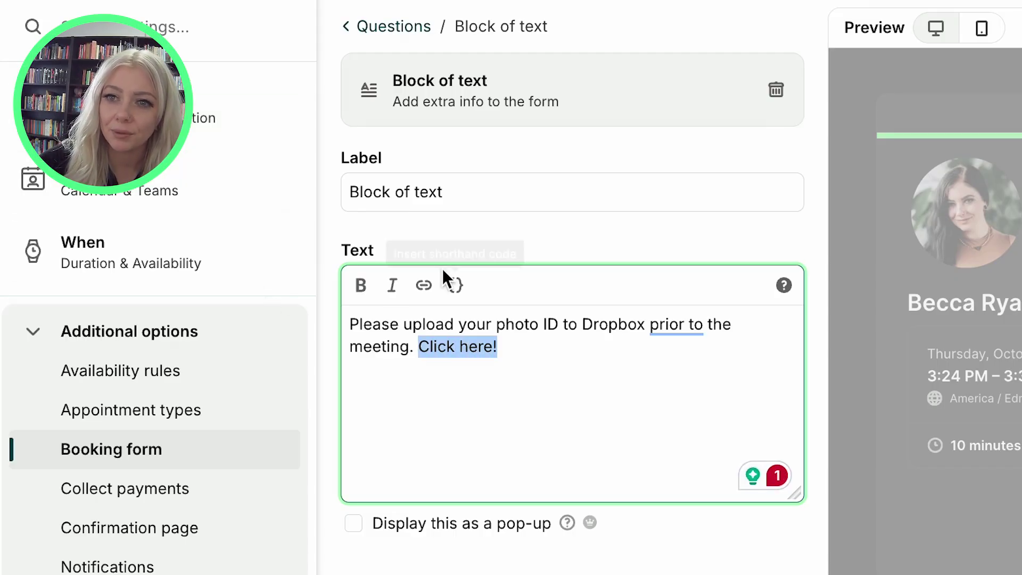
pyautogui.click(421, 295)
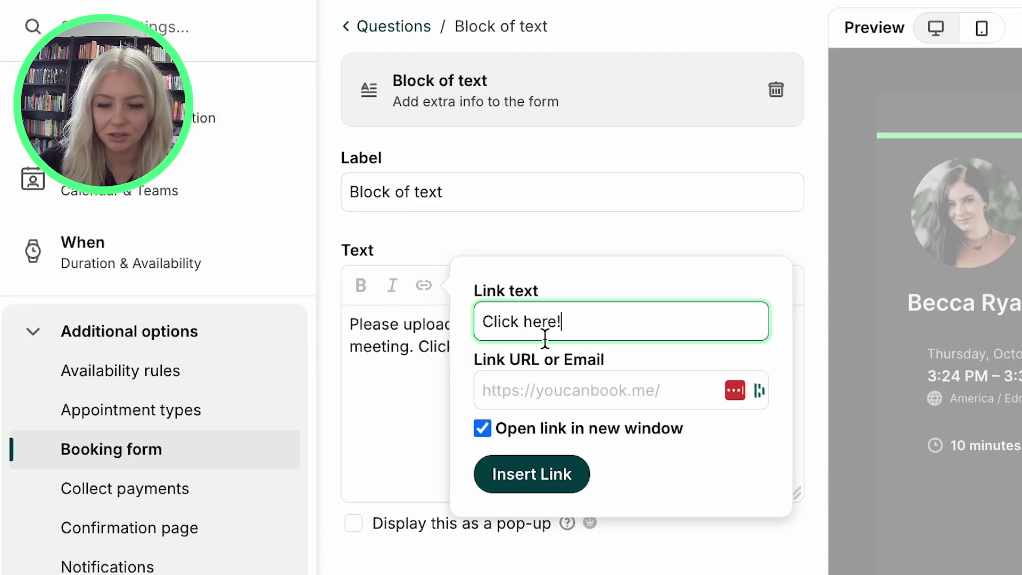
# Link 'Click here!' to the pasted Dropbox request URL and label the text block 'Photo ID'
pyautogui.click(575, 379)
pyautogui.hotkey('ctrl', 'v')
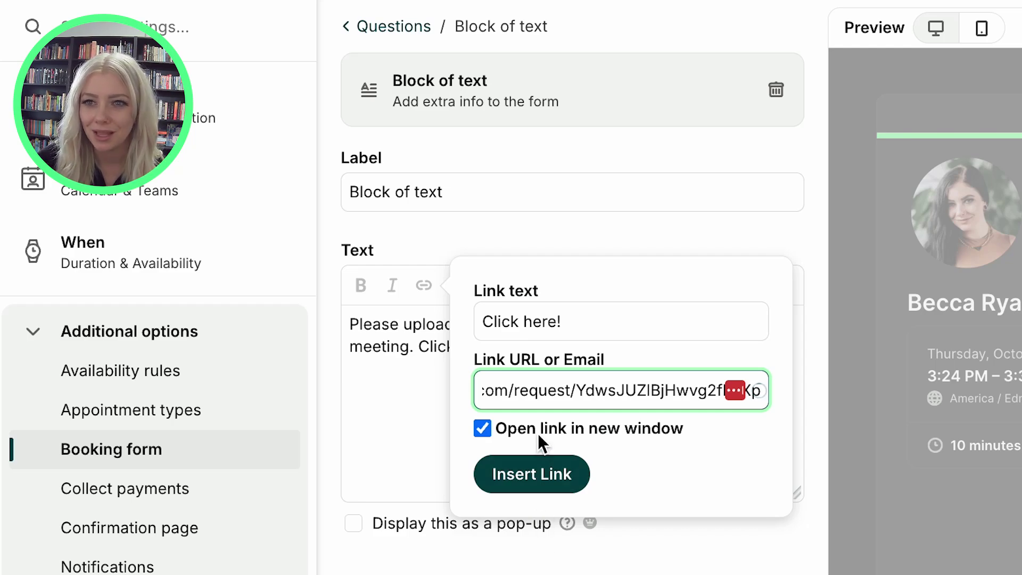
pyautogui.click(532, 474)
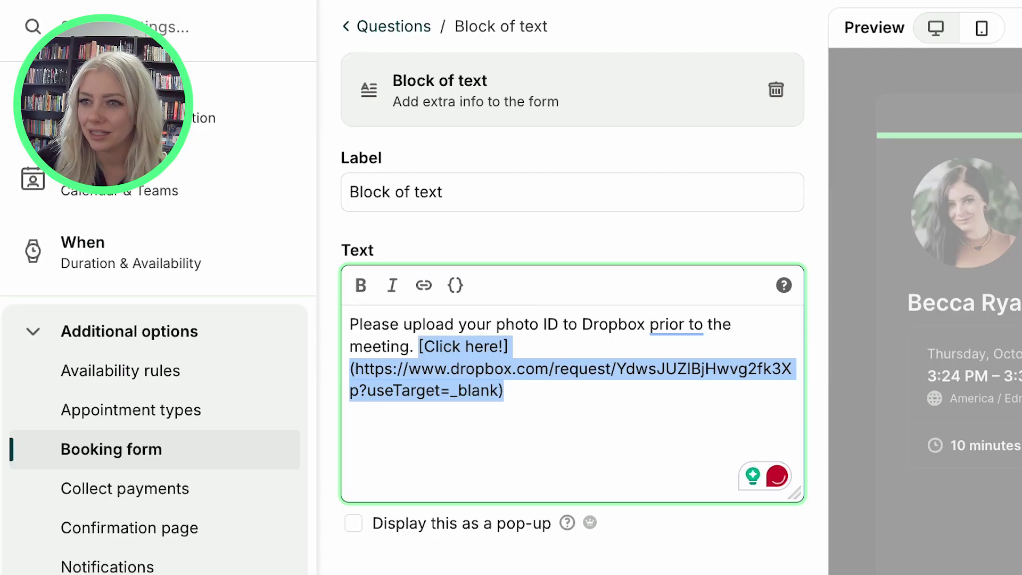
pyautogui.tripleClick(507, 189)
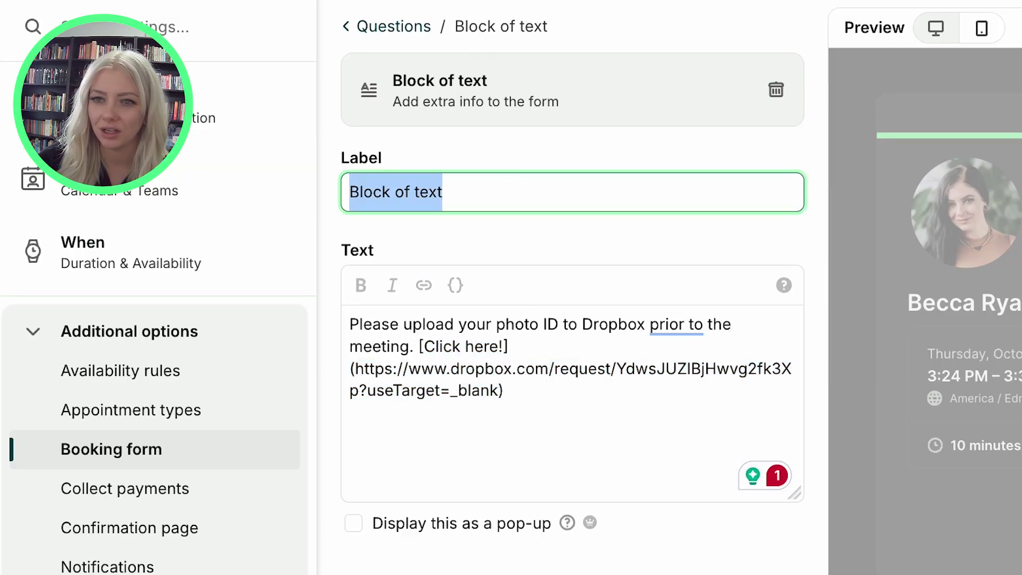
pyautogui.write('Photo ')
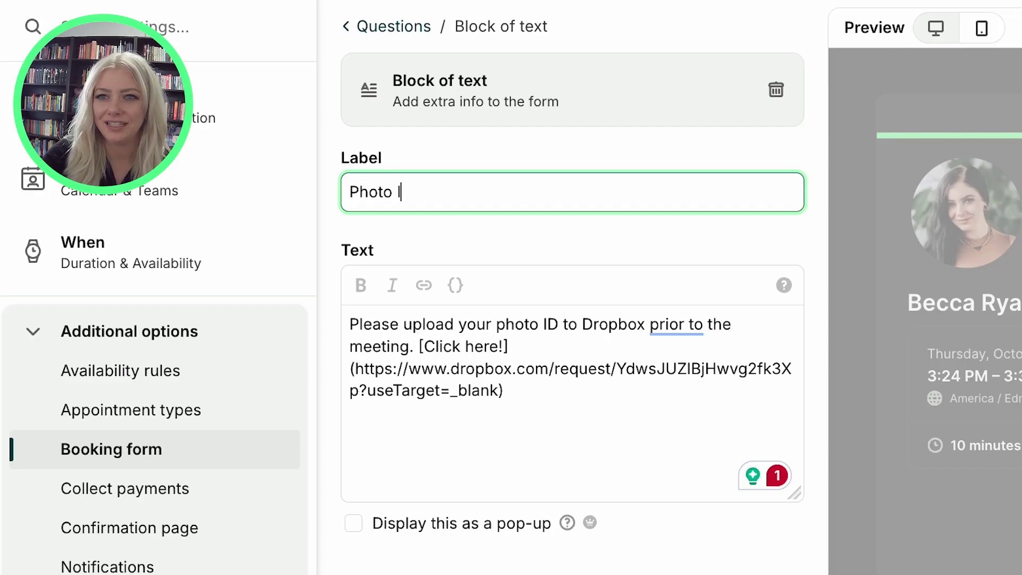
pyautogui.write('ID')
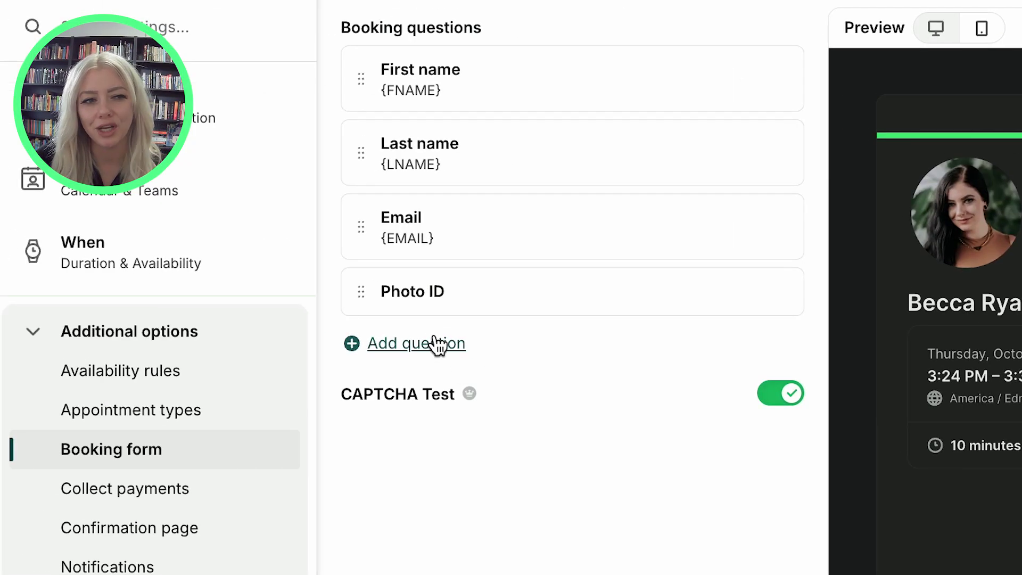
pyautogui.click(440, 347)
# Add a required Checkbox question labelled 'I confirm I uploaded my photo ID!'
pyautogui.scroll(-5, 479, 299)
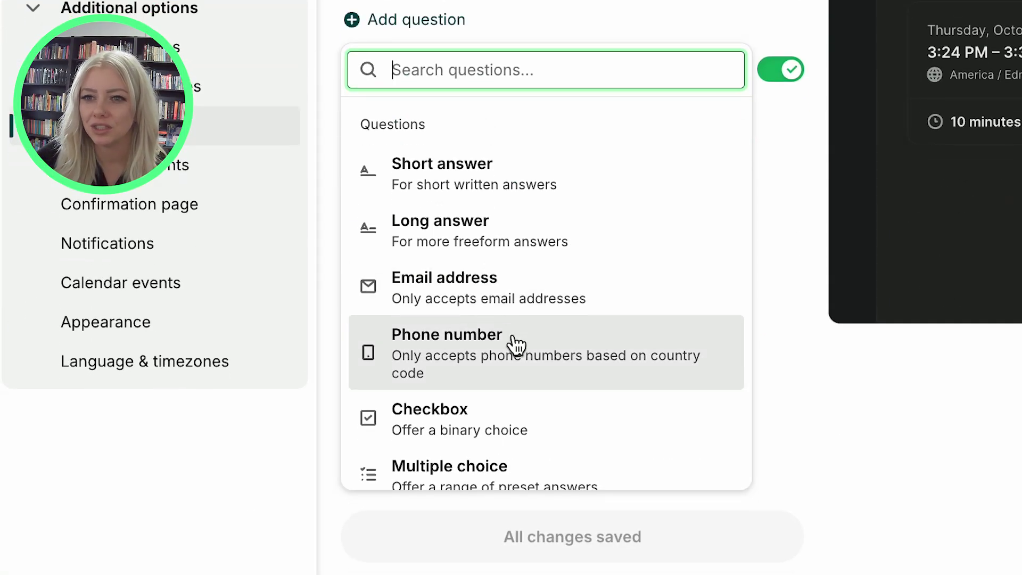
pyautogui.click(526, 415)
pyautogui.moveTo(477, 259); pyautogui.dragTo(298, 167)
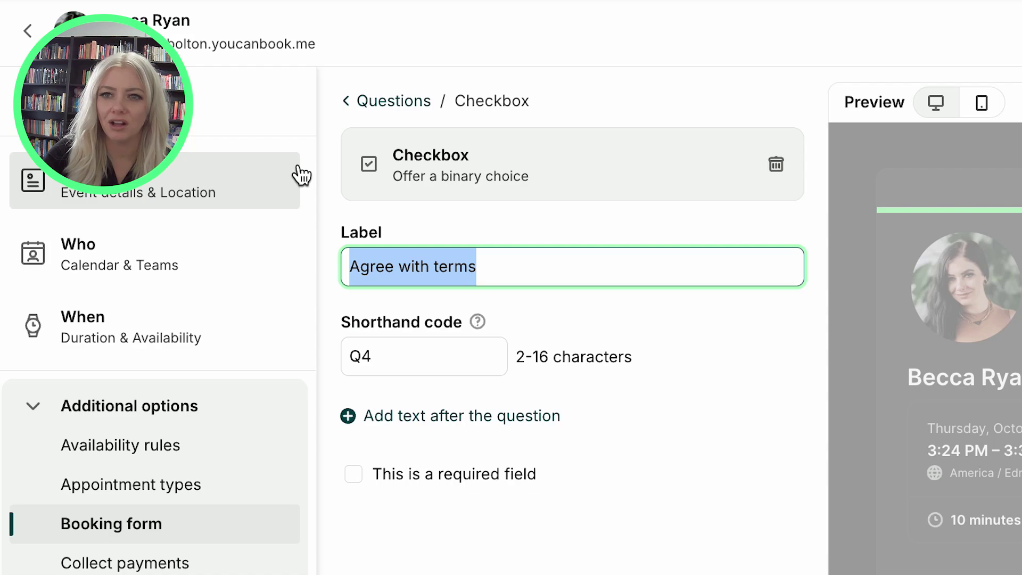
pyautogui.write('I confirm I uploaded my ')
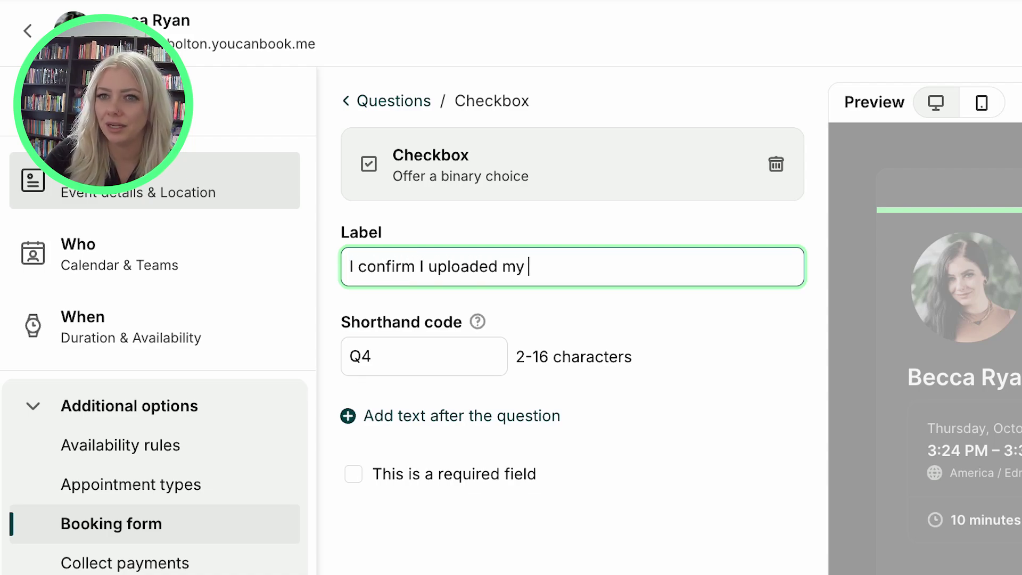
pyautogui.write('photo ID!')
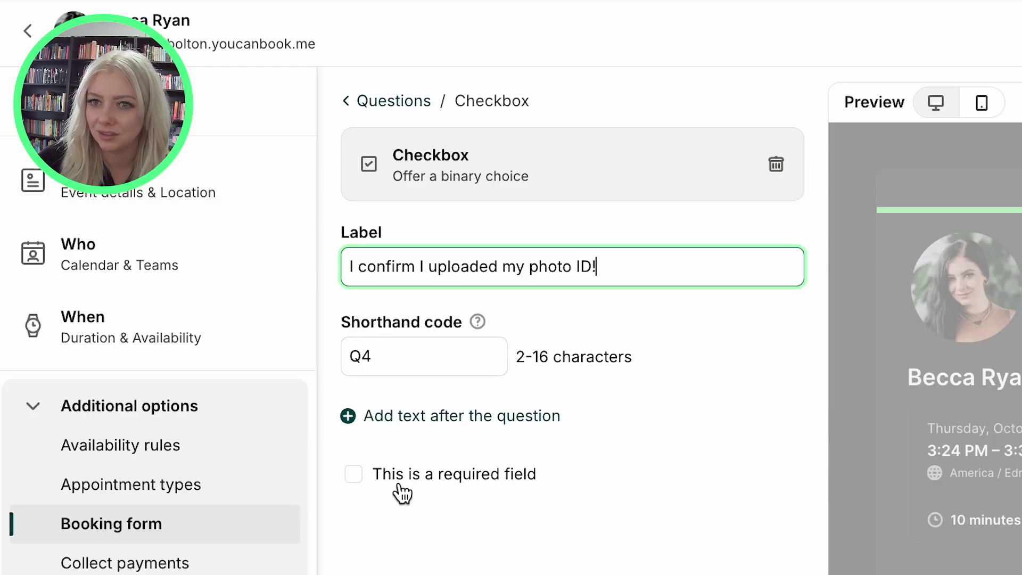
pyautogui.click(400, 477)
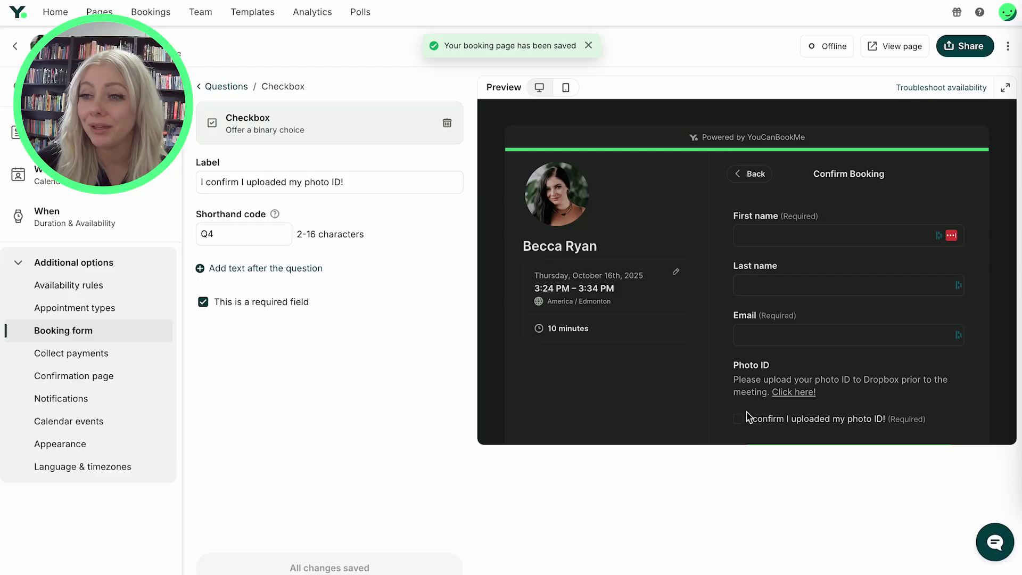
# In the preview, untick the photo ID checkbox, try Confirm Booking to see the error, then retick it
pyautogui.click(738, 421)
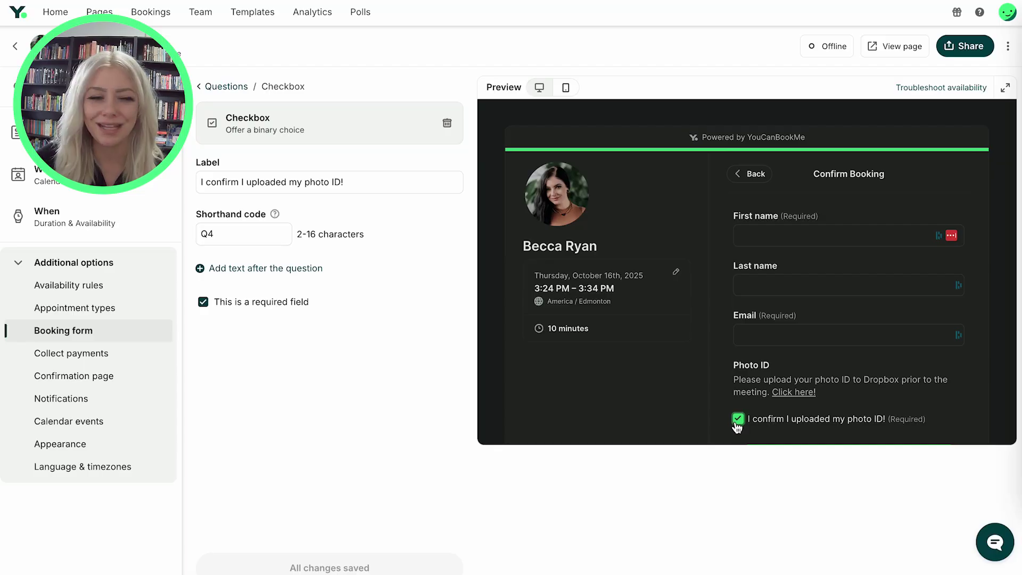
pyautogui.scroll(-1, 873, 372)
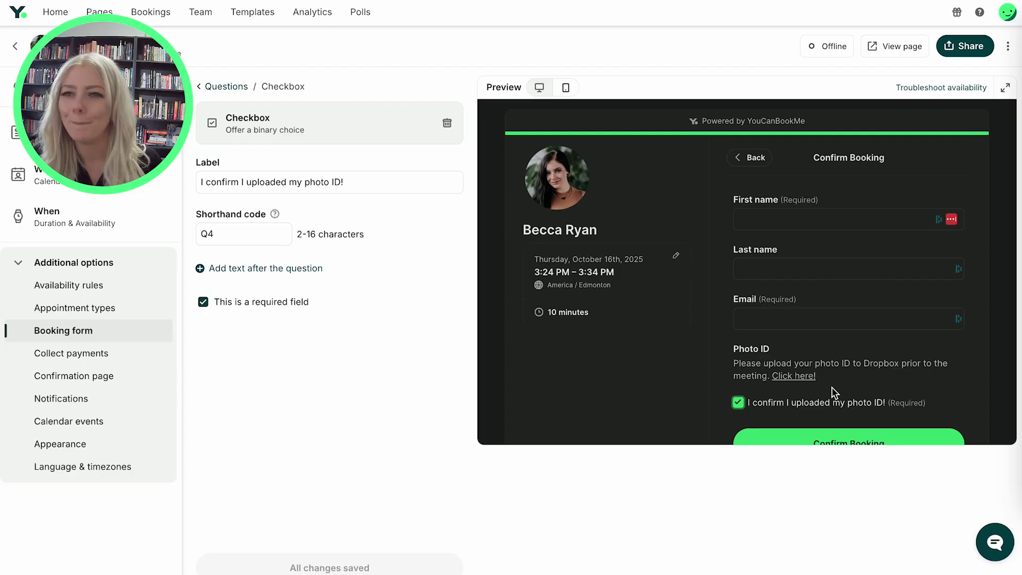
pyautogui.scroll(-1, 772, 269)
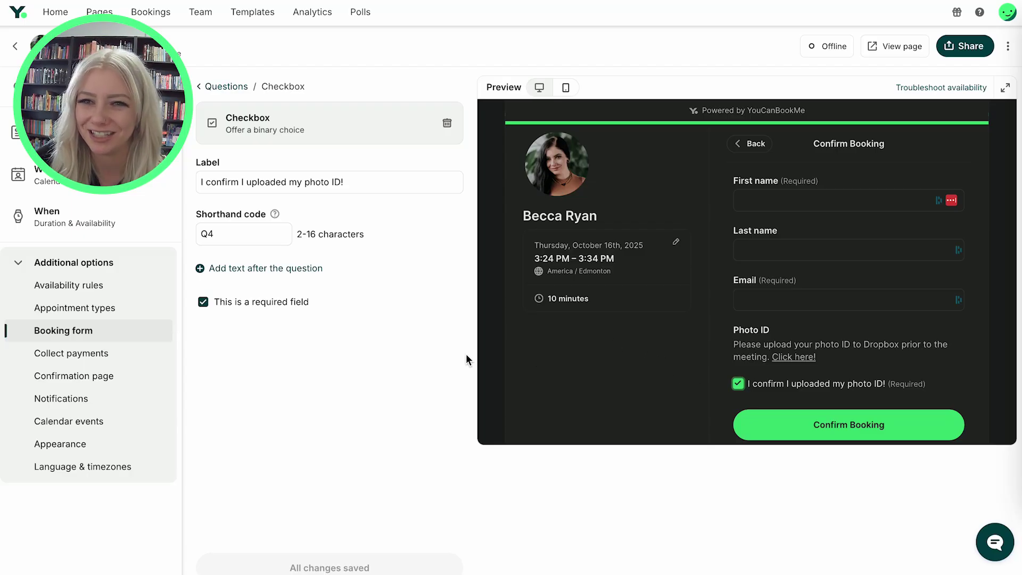
pyautogui.scroll(-2, 719, 357)
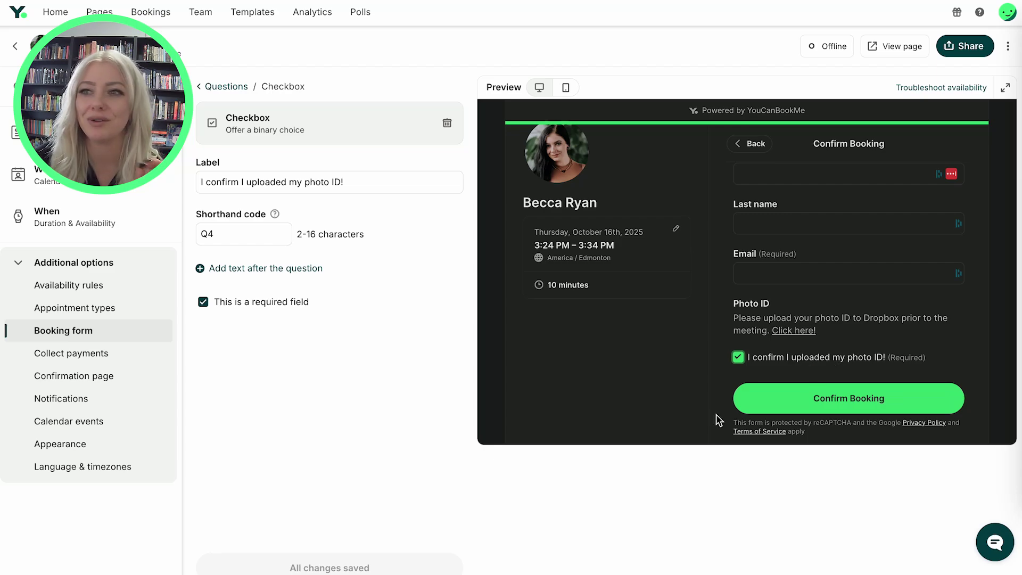
pyautogui.click(738, 357)
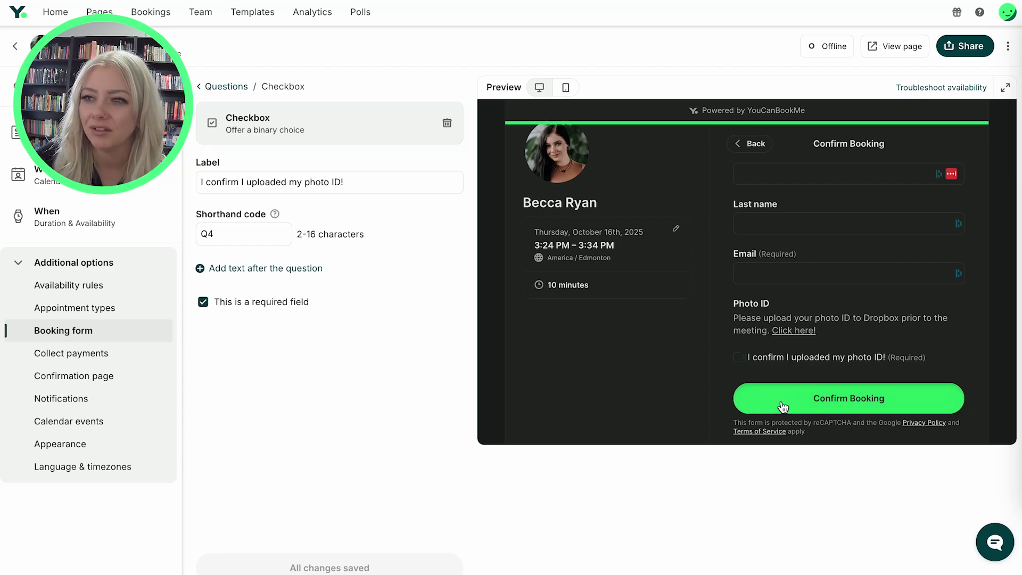
pyautogui.click(783, 406)
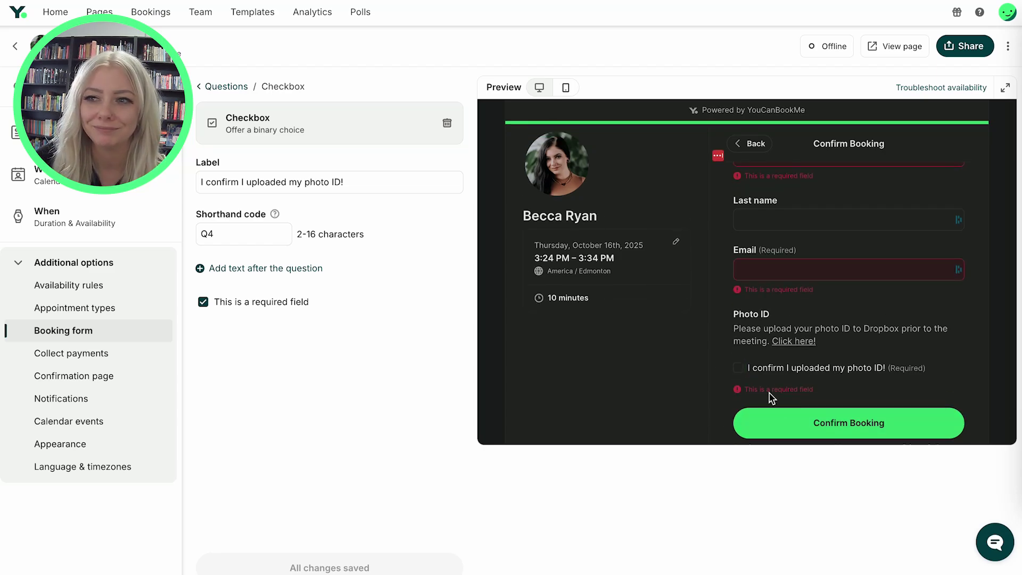
pyautogui.click(818, 370)
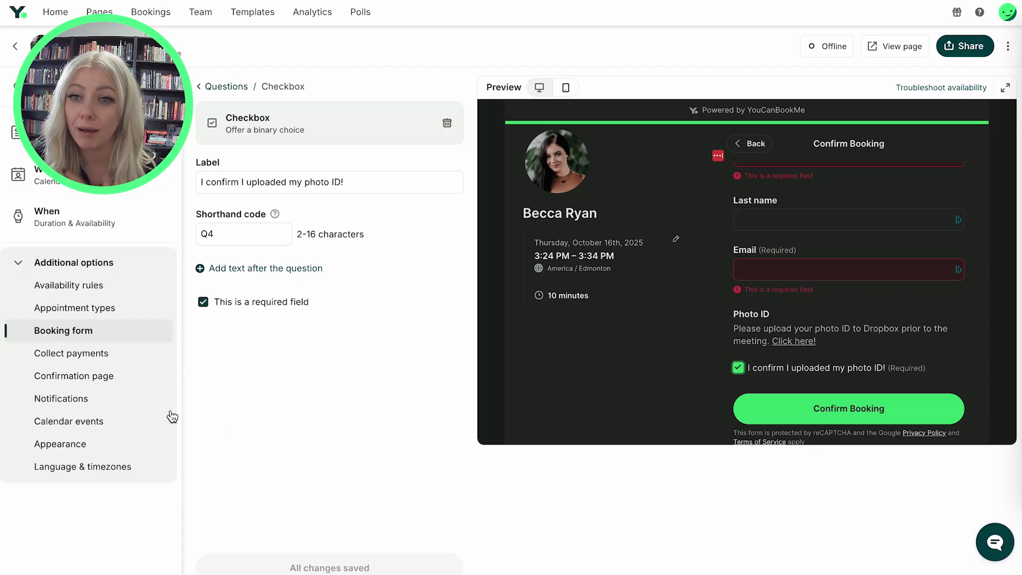
# Open Notifications > After new booking made > Confirmation email to booker for editing
pyautogui.click(108, 402)
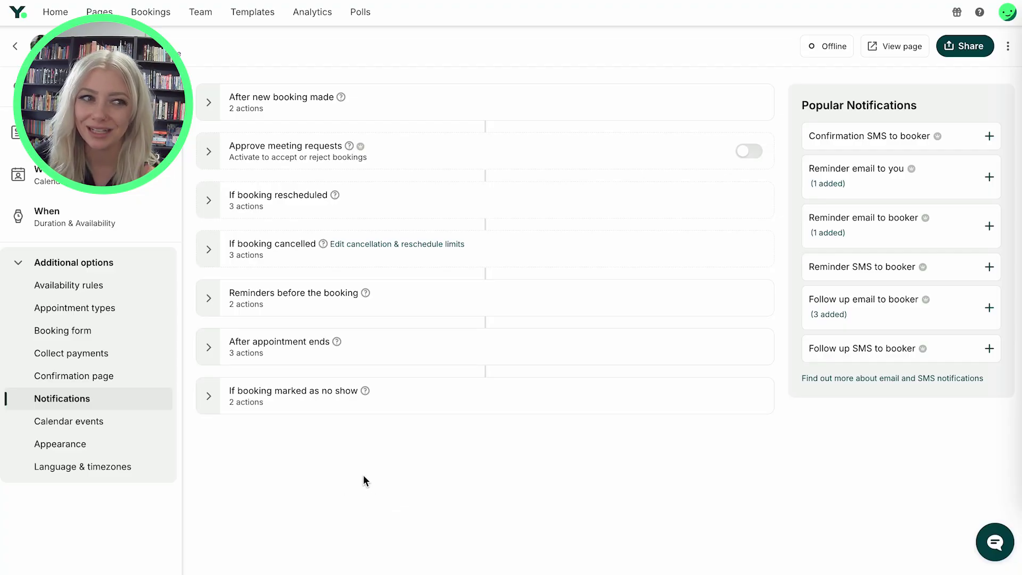
pyautogui.click(218, 92)
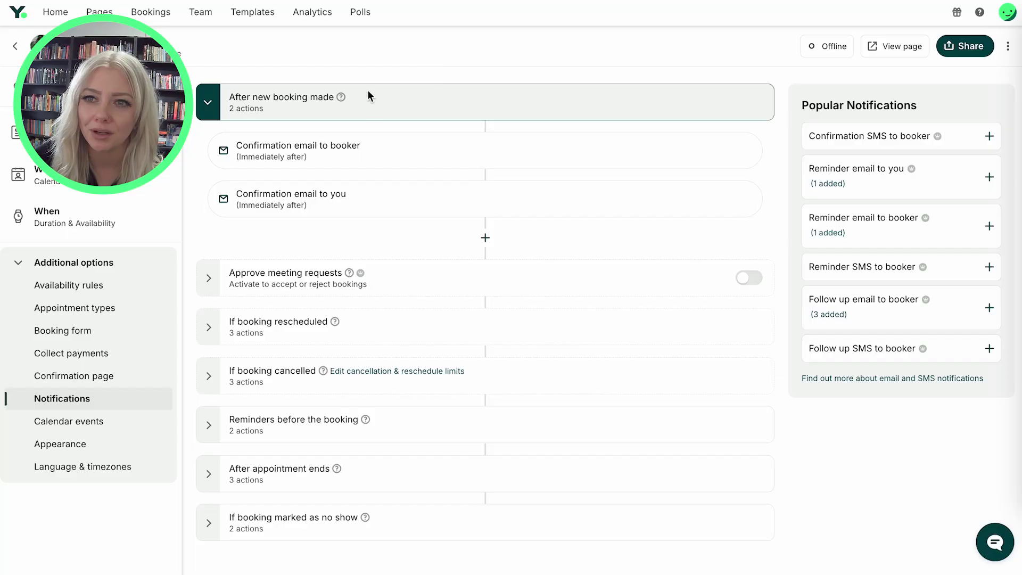
pyautogui.click(519, 163)
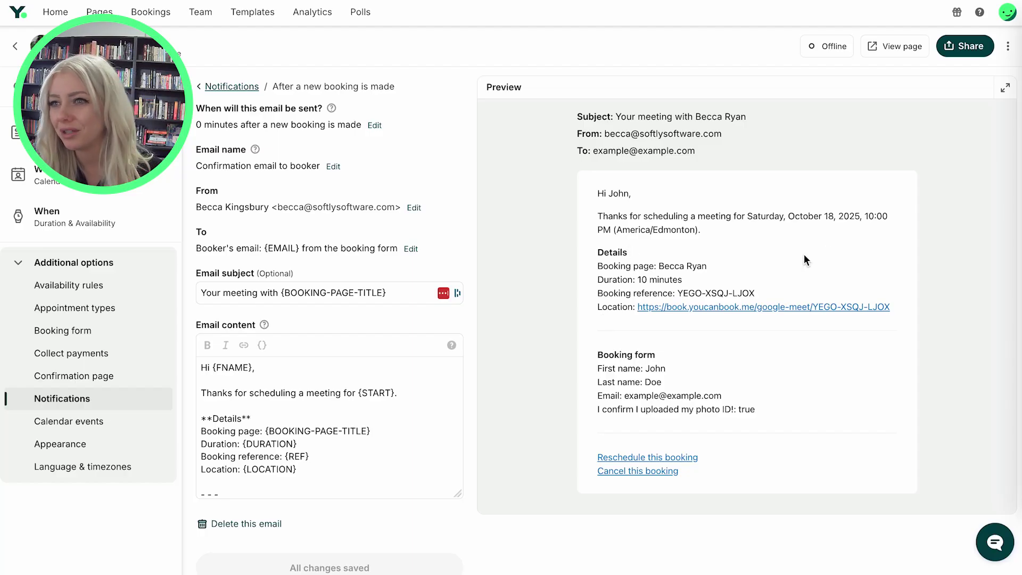
pyautogui.scroll(-2, 327, 452)
pyautogui.scroll(2, 326, 448)
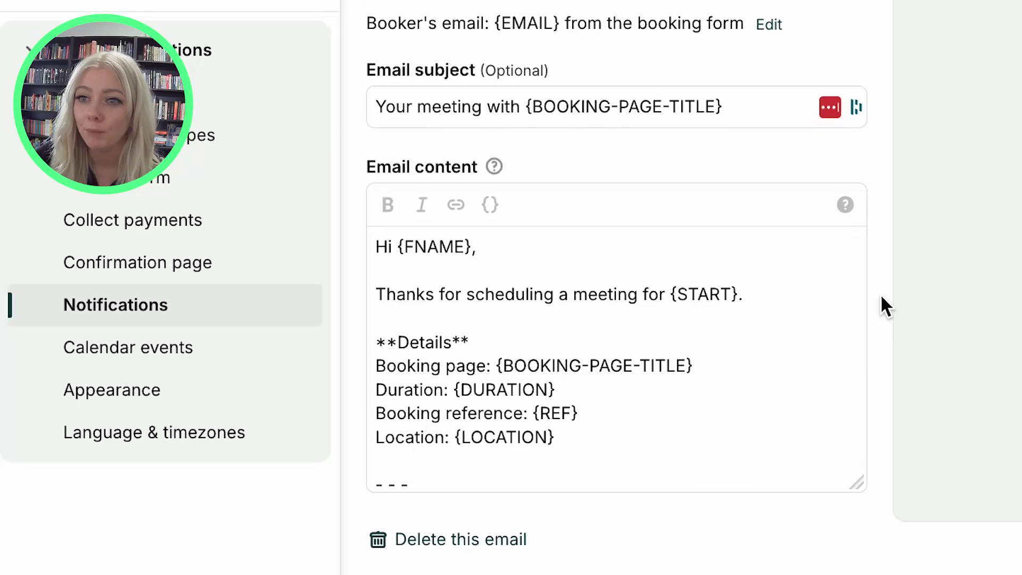
# Below the {START} line, type the photo ID reminder ending 'If you have not done so, please click here'
pyautogui.click(815, 304)
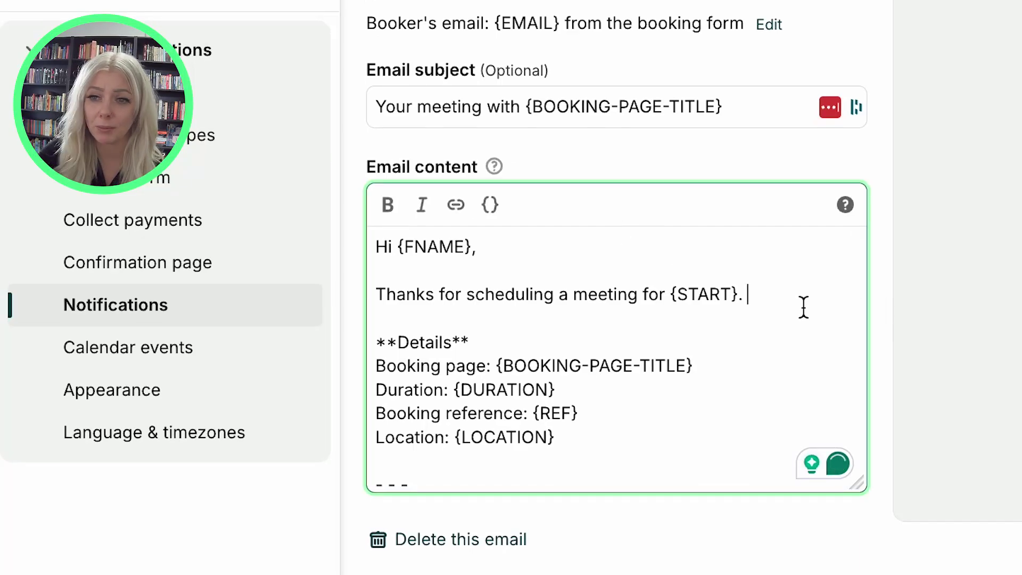
pyautogui.press('Return')
pyautogui.press('Return')
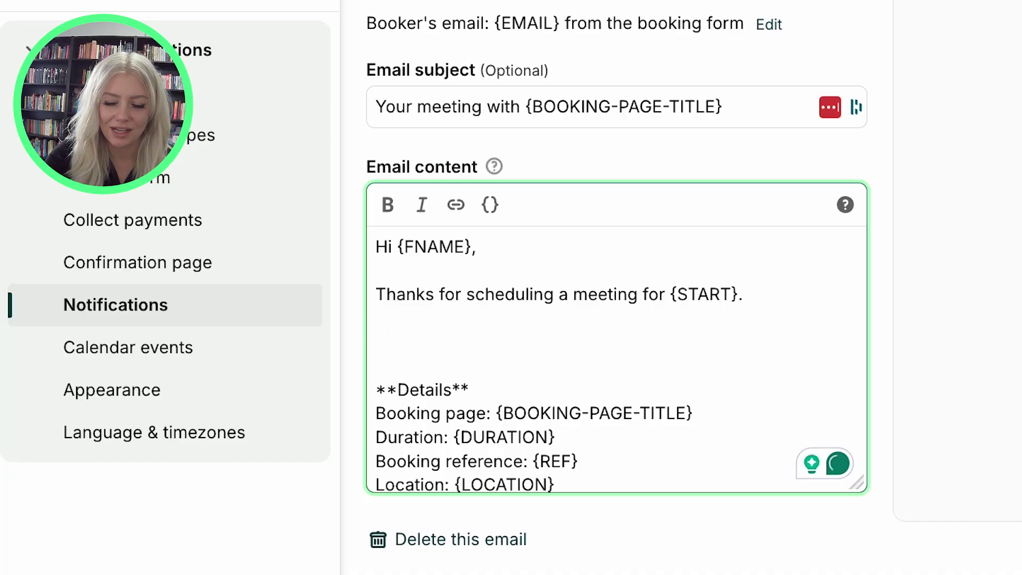
pyautogui.write('As a reminde,')
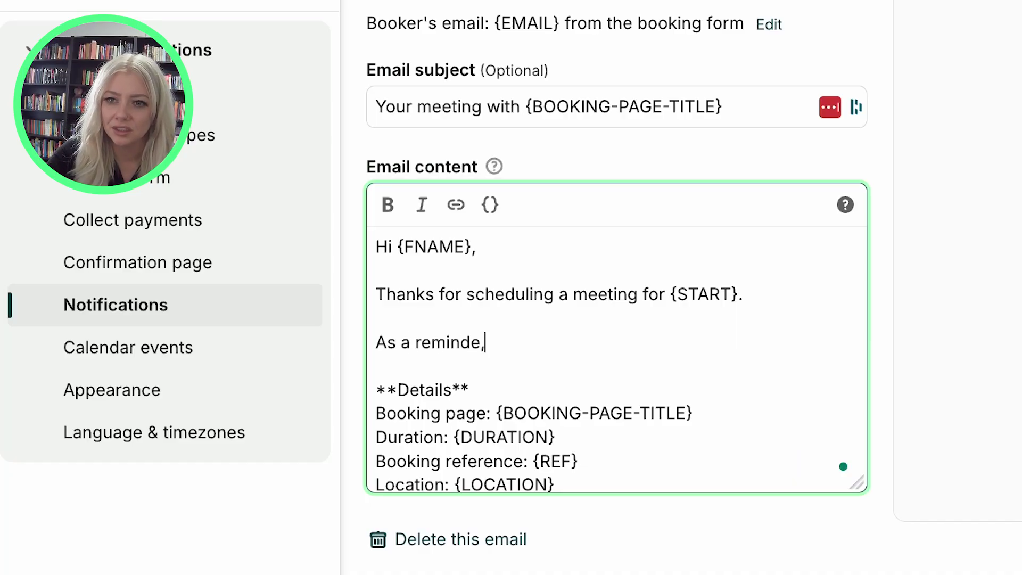
pyautogui.press('BackSpace')
pyautogui.write('r, you a')
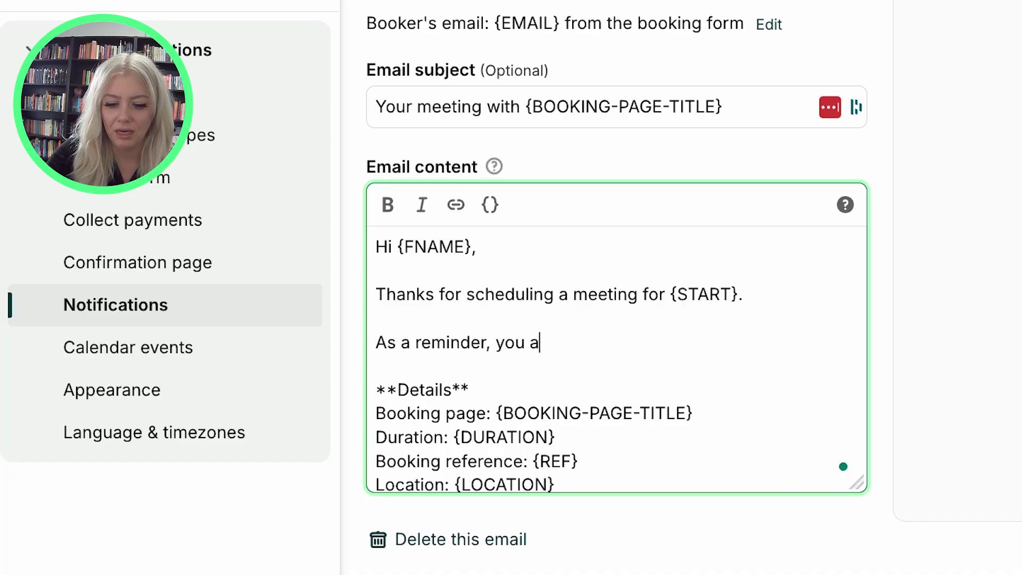
pyautogui.write('re required to')
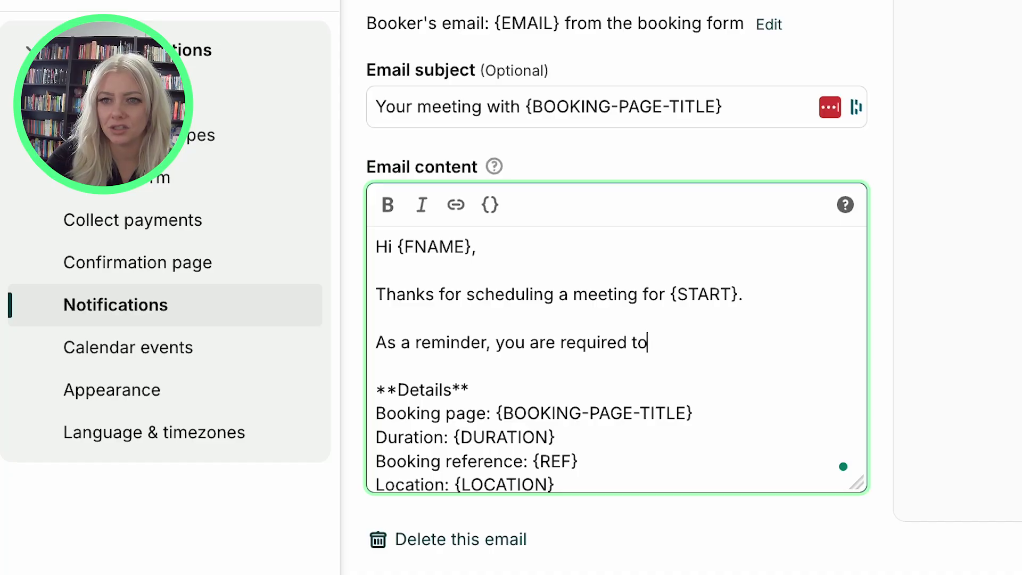
pyautogui.write(' uplaod your photo ID prior to the meeting. If you have not done so, please click here')
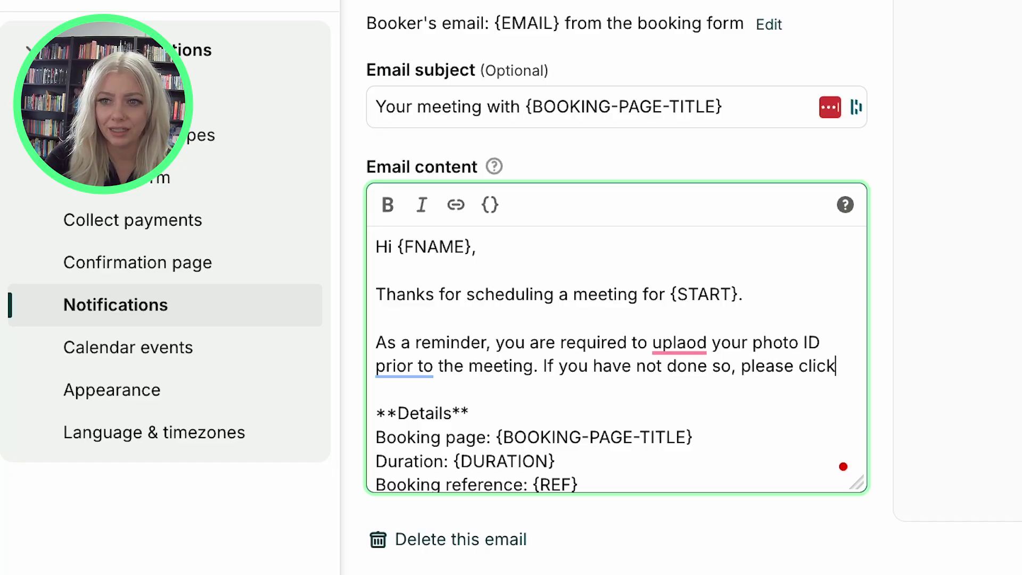
# Link 'please click here!' to the Dropbox upload request URL
pyautogui.hotkey('shift', 'Left')
pyautogui.hotkey('shift', 'Left')
pyautogui.hotkey('shift', 'Left')
pyautogui.hotkey('shift', 'Left')
pyautogui.hotkey('shift', 'Left')
pyautogui.hotkey('shift', 'Left')
pyautogui.hotkey('shift', 'Left')
pyautogui.hotkey('shift', 'Left')
pyautogui.hotkey('shift', 'Left')
pyautogui.hotkey('shift', 'Left')
pyautogui.hotkey('shift', 'Left')
pyautogui.hotkey('shift', 'Left')
pyautogui.hotkey('shift', 'Left')
pyautogui.hotkey('shift', 'Left')
pyautogui.hotkey('shift', 'Left')
pyautogui.hotkey('shift', 'Left')
pyautogui.hotkey('shift', 'Left')
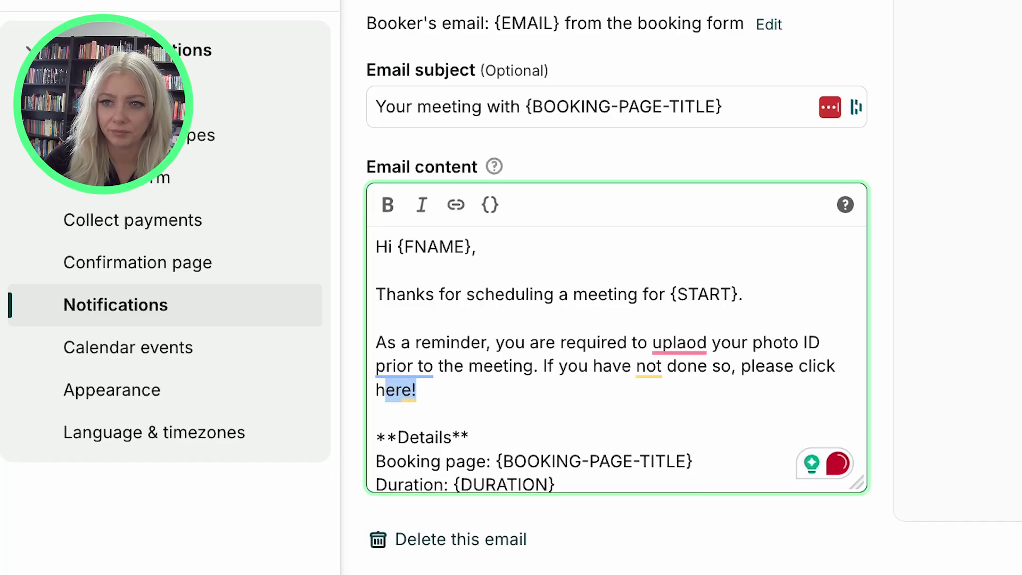
pyautogui.hotkey('shift', 'Left')
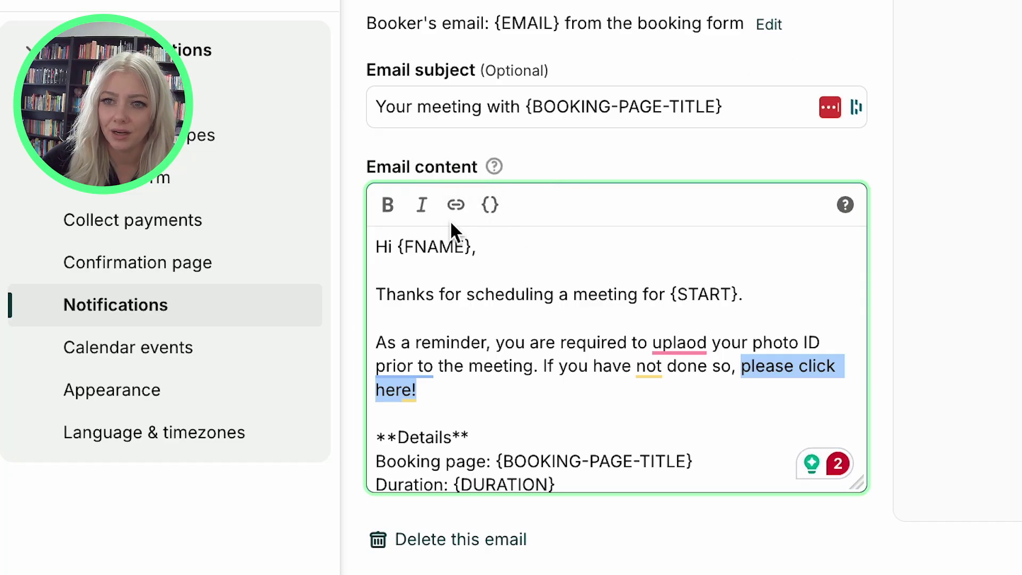
pyautogui.click(455, 205)
pyautogui.click(730, 309)
pyautogui.click(568, 416)
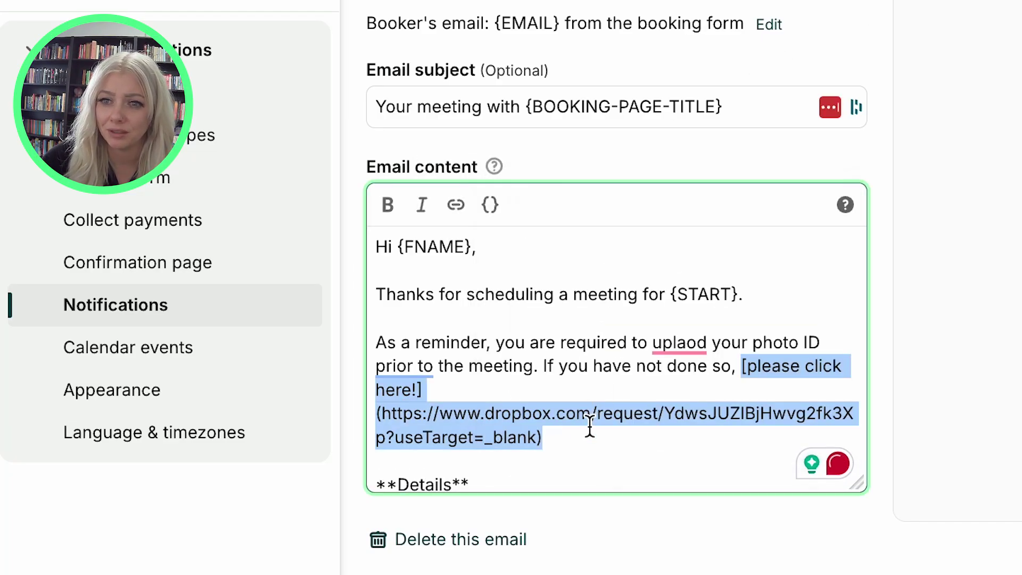
# Correct the misspelling 'uplaod' to 'upload' and finish editing the confirmation email
pyautogui.moveTo(526, 424); pyautogui.dragTo(727, 413)
pyautogui.click(675, 342)
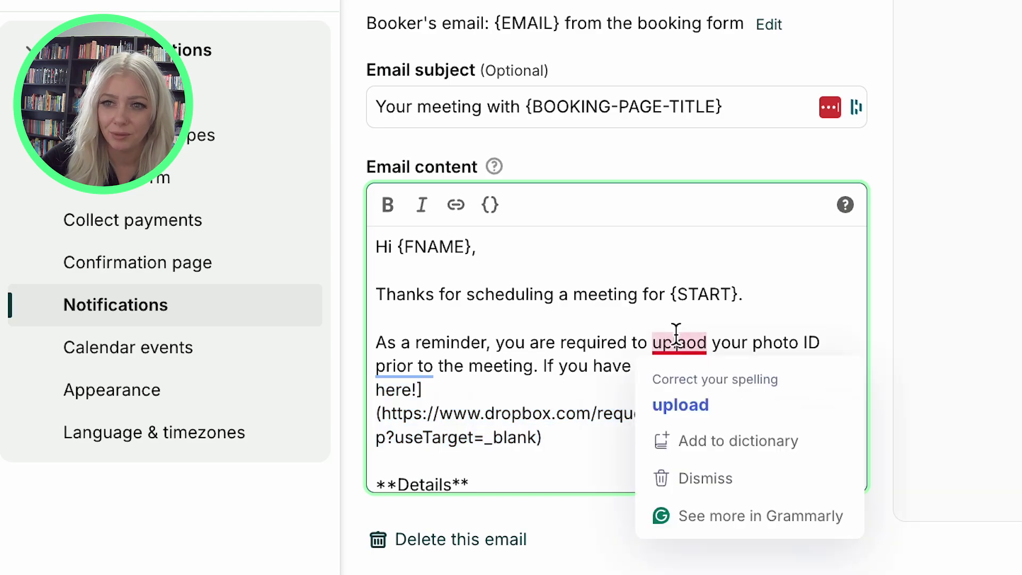
pyautogui.click(682, 405)
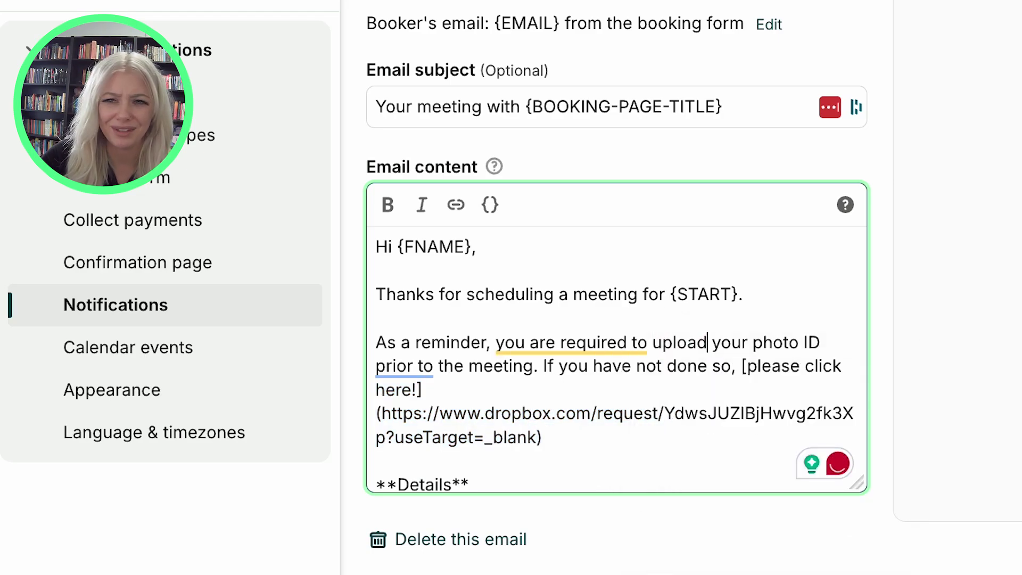
pyautogui.click(654, 566)
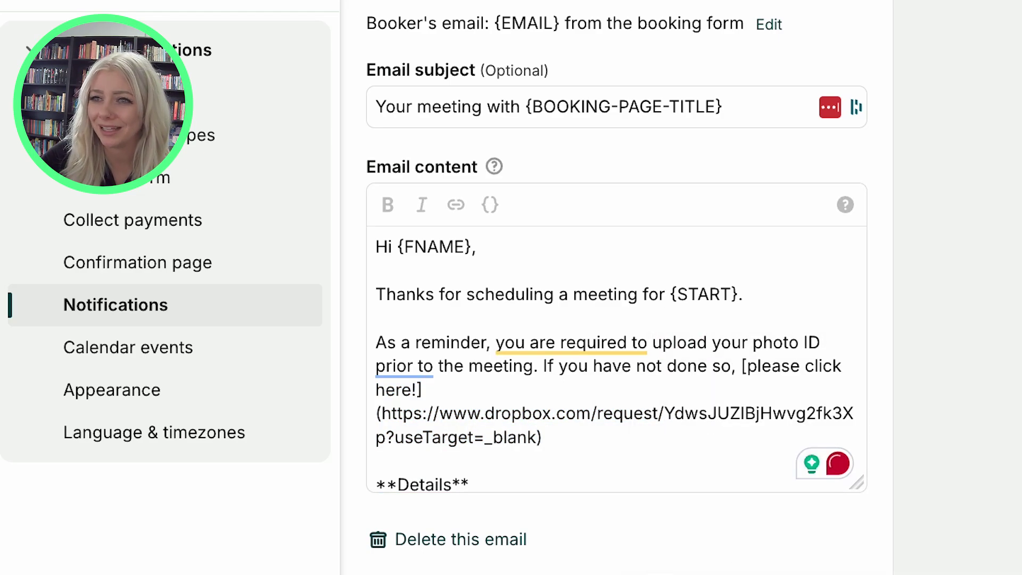
pyautogui.moveTo(598, 252); pyautogui.dragTo(858, 275)
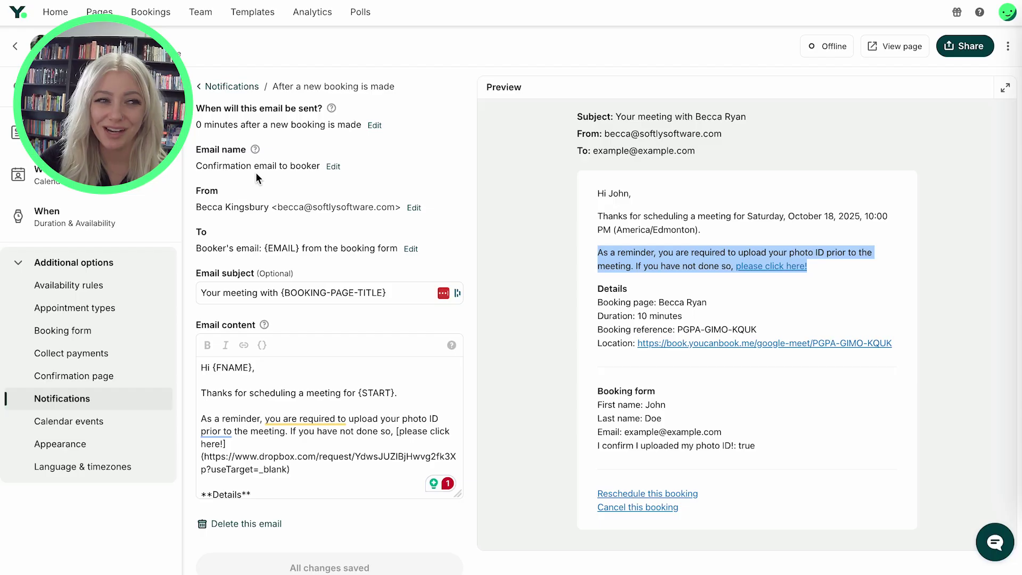
# Open the Reminder email to booker under the reminders sent before the booking
pyautogui.click(219, 87)
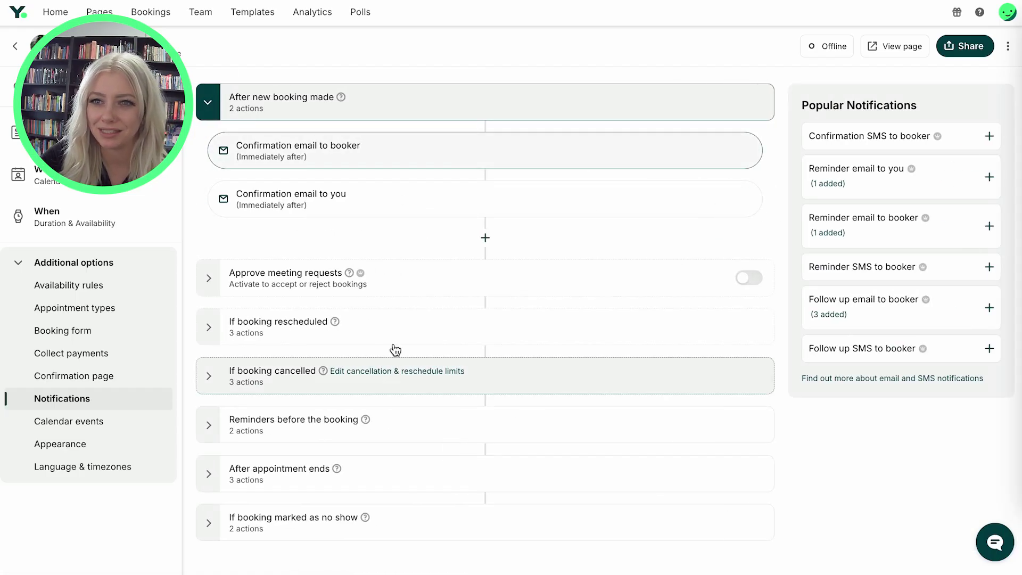
pyautogui.click(212, 424)
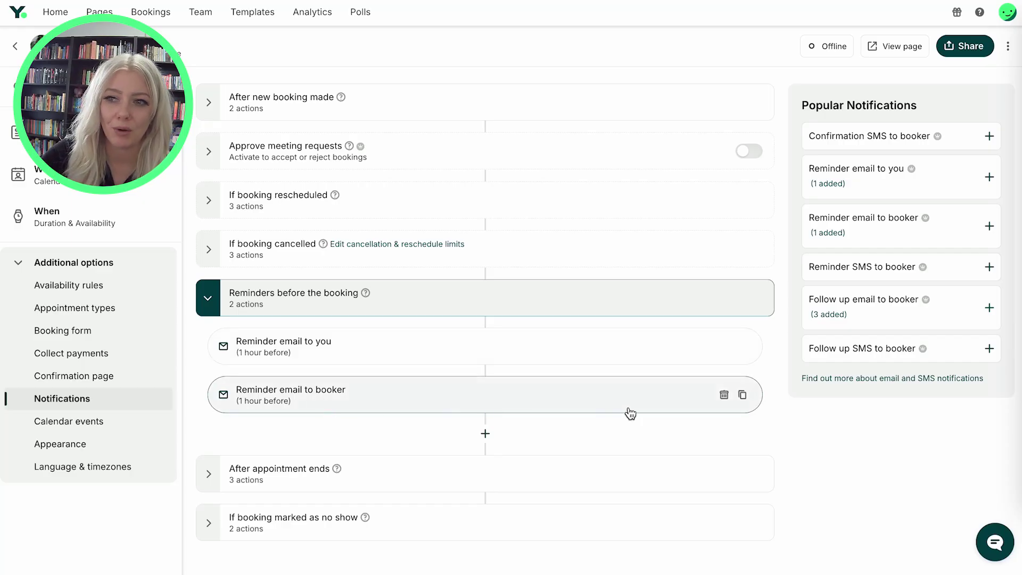
pyautogui.click(435, 403)
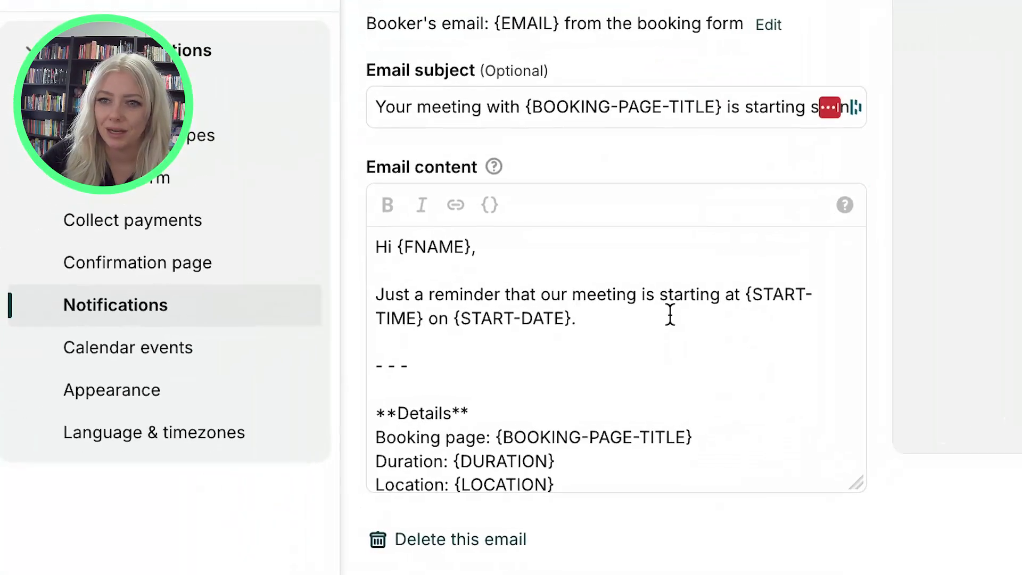
# Below the {START-DATE} line, add 'If you haven't uploaded your photo ID prior to the meeting, please do so here'
pyautogui.click(670, 314)
pyautogui.press('Return')
pyautogui.press('Return')
pyautogui.write('I')
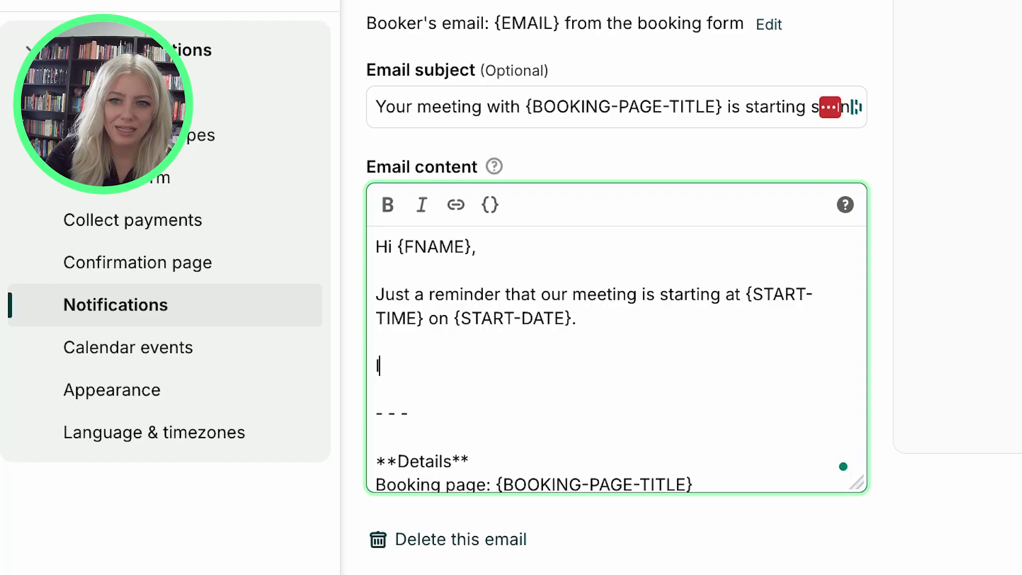
pyautogui.write("f you havn't upl")
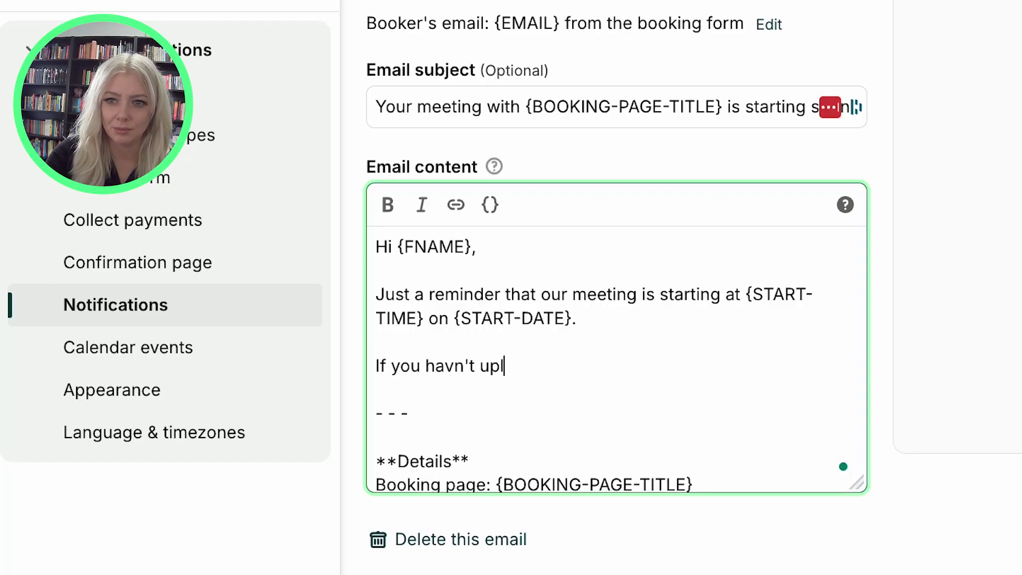
pyautogui.write('oaded your poto')
pyautogui.press('BackSpace')
pyautogui.press('BackSpace')
pyautogui.press('BackSpace')
pyautogui.write('hoto ID ')
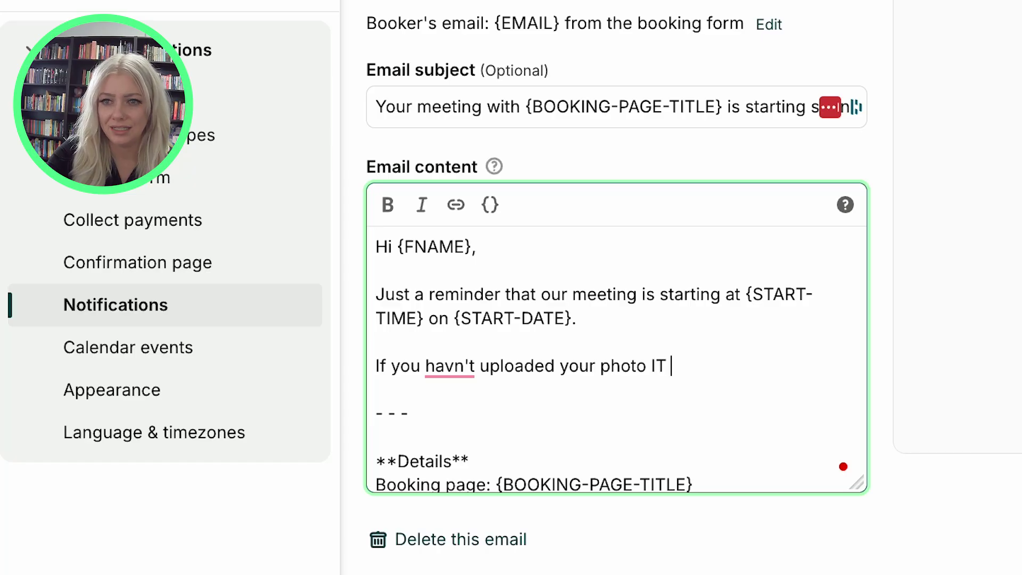
pyautogui.write('prior to the me')
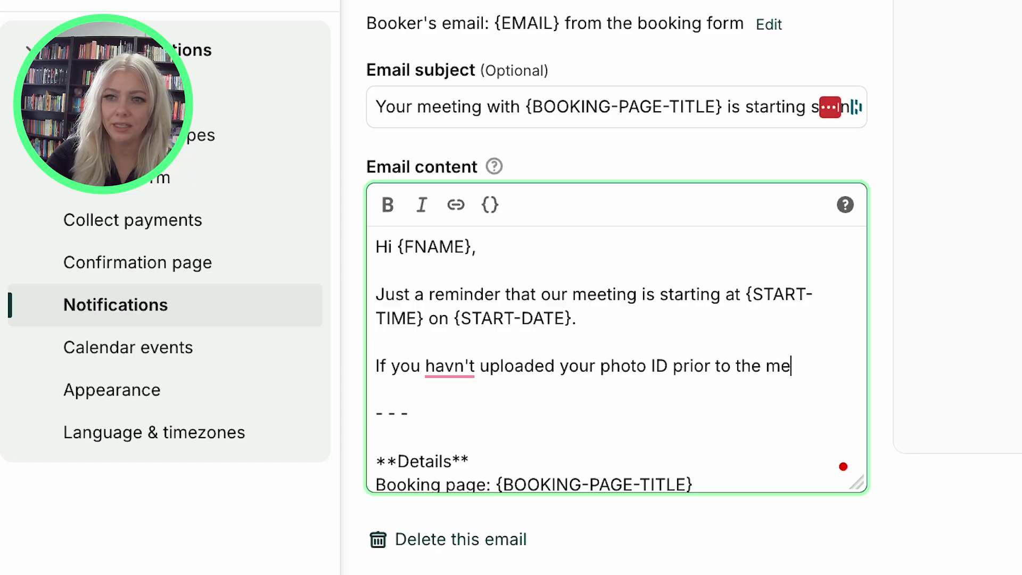
pyautogui.write('eting, please d')
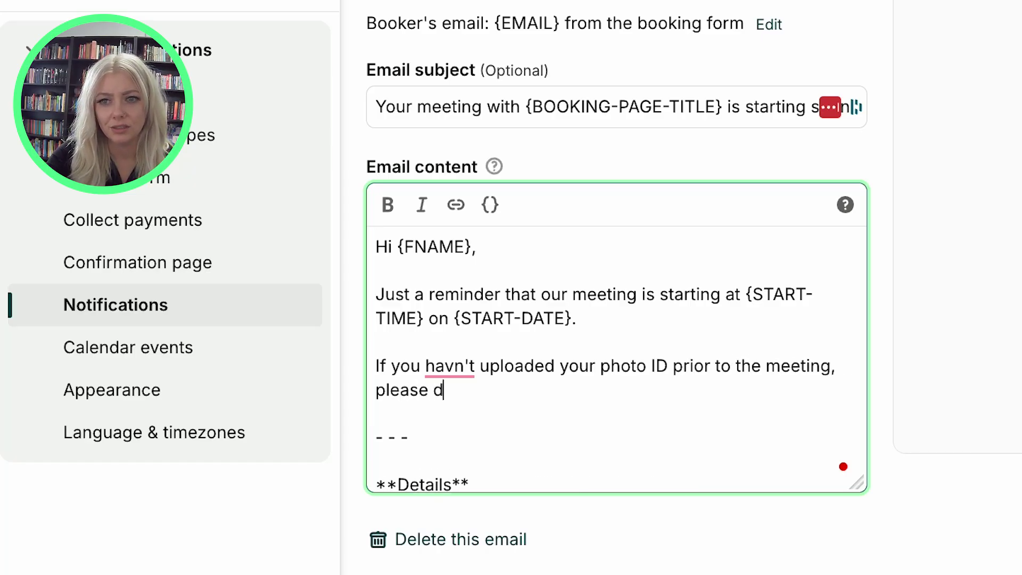
pyautogui.write('o so here')
# Link 'please do so here!' to the Dropbox upload request and correct 'havn't' to 'haven't'
pyautogui.hotkey('shift', 'Left')
pyautogui.hotkey('shift', 'Left')
pyautogui.hotkey('shift', 'Left')
pyautogui.hotkey('shift', 'Left')
pyautogui.hotkey('shift', 'Left')
pyautogui.hotkey('shift', 'Left')
pyautogui.hotkey('shift', 'Left')
pyautogui.hotkey('shift', 'Left')
pyautogui.hotkey('shift', 'Left')
pyautogui.hotkey('shift', 'Left')
pyautogui.hotkey('shift', 'Left')
pyautogui.hotkey('shift', 'Left')
pyautogui.hotkey('shift', 'Left')
pyautogui.hotkey('shift', 'Left')
pyautogui.hotkey('shift', 'Left')
pyautogui.hotkey('shift', 'Left')
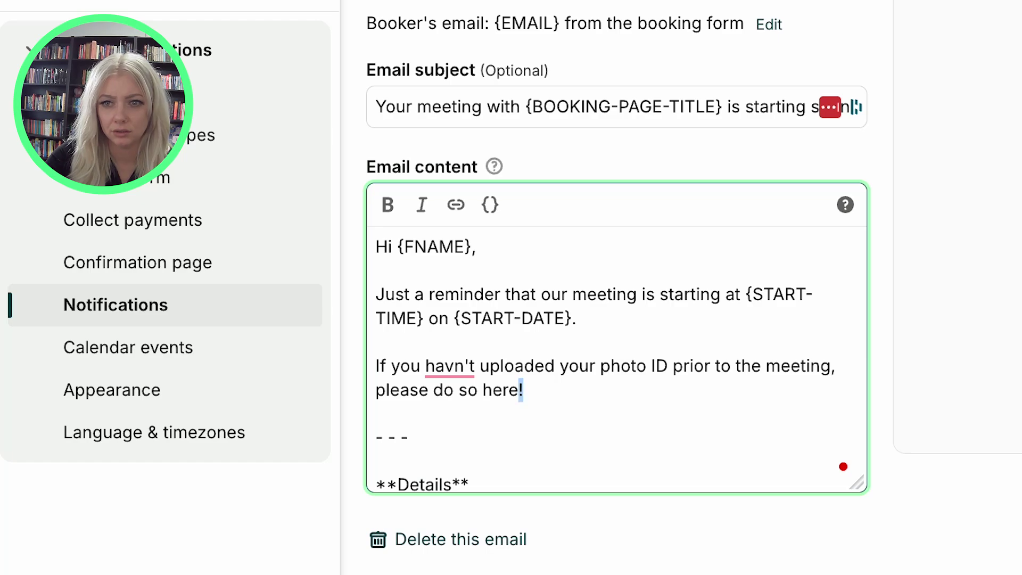
pyautogui.hotkey('shift', 'Left')
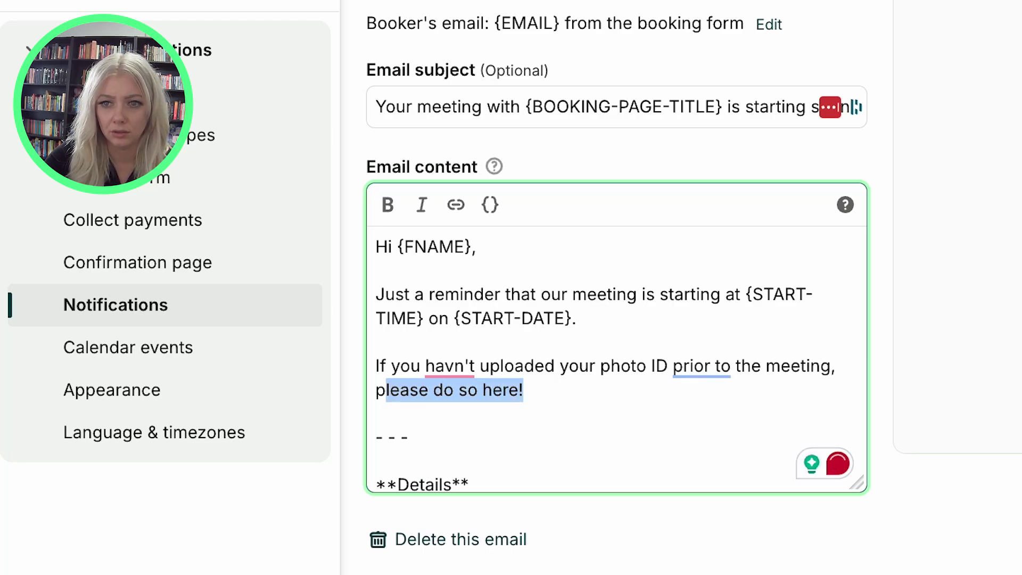
pyautogui.hotkey('shift', 'Left')
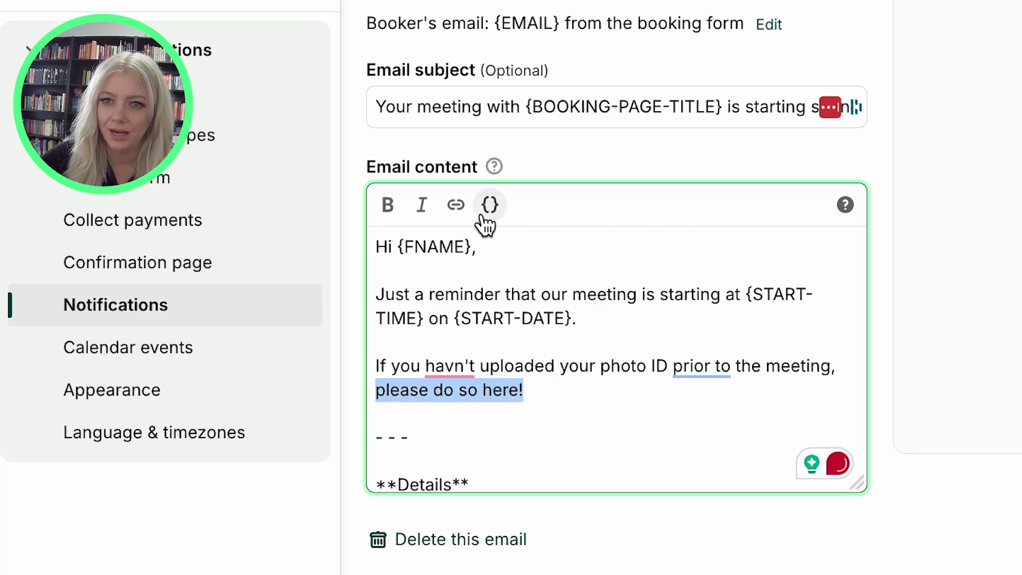
pyautogui.click(456, 205)
pyautogui.hotkey('ctrl', 'v')
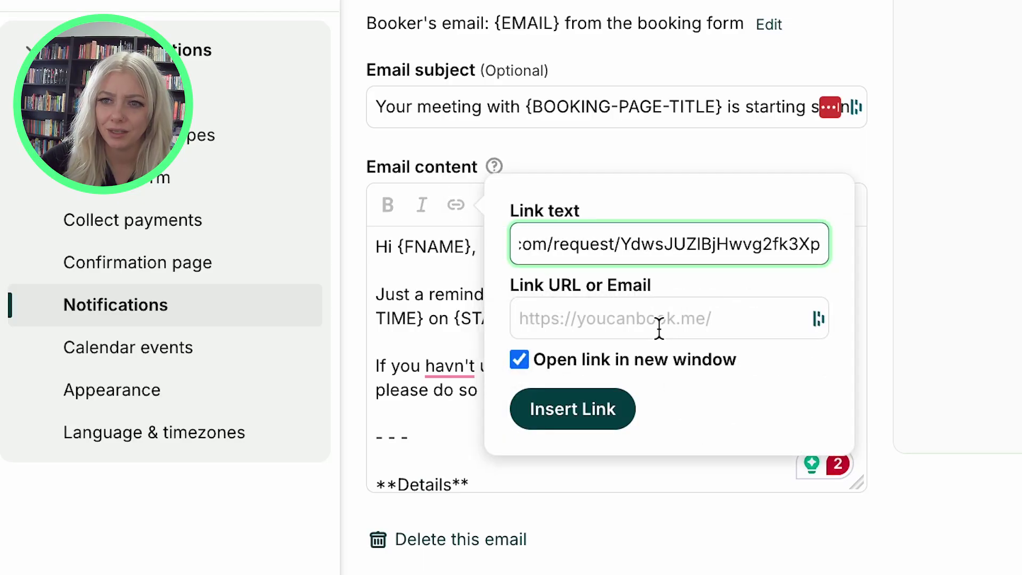
pyautogui.hotkey('ctrl', 'z')
pyautogui.click(656, 318)
pyautogui.click(541, 415)
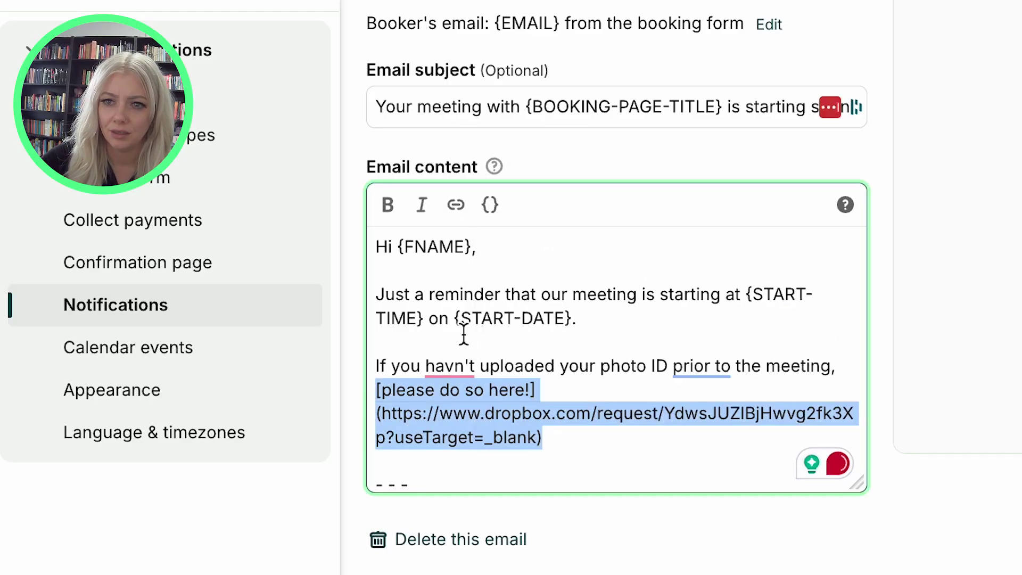
pyautogui.moveTo(436, 373)
pyautogui.click(472, 420)
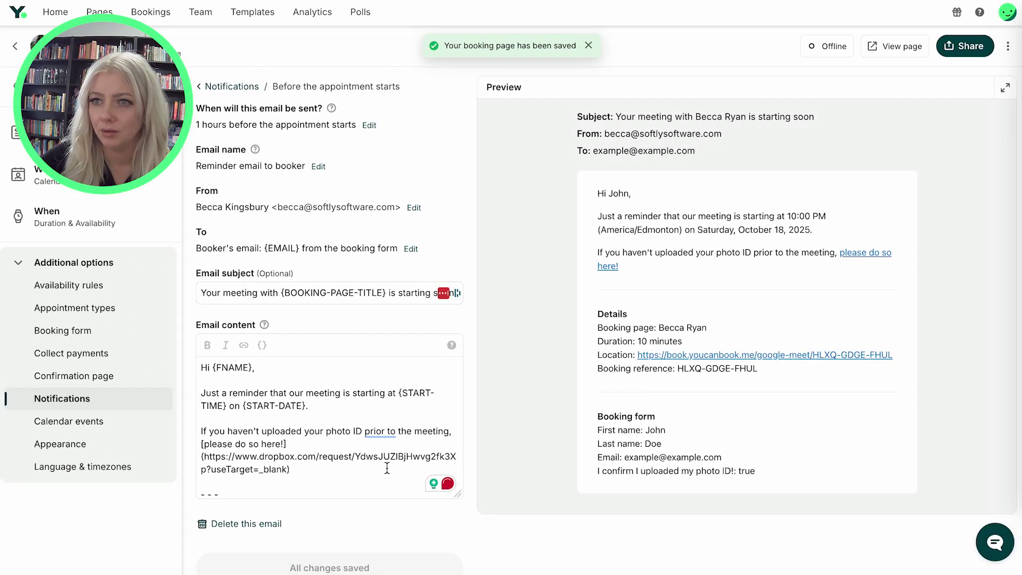
# Check the new reminder paragraph, then return to the Notifications overview
pyautogui.moveTo(655, 270); pyautogui.dragTo(580, 254)
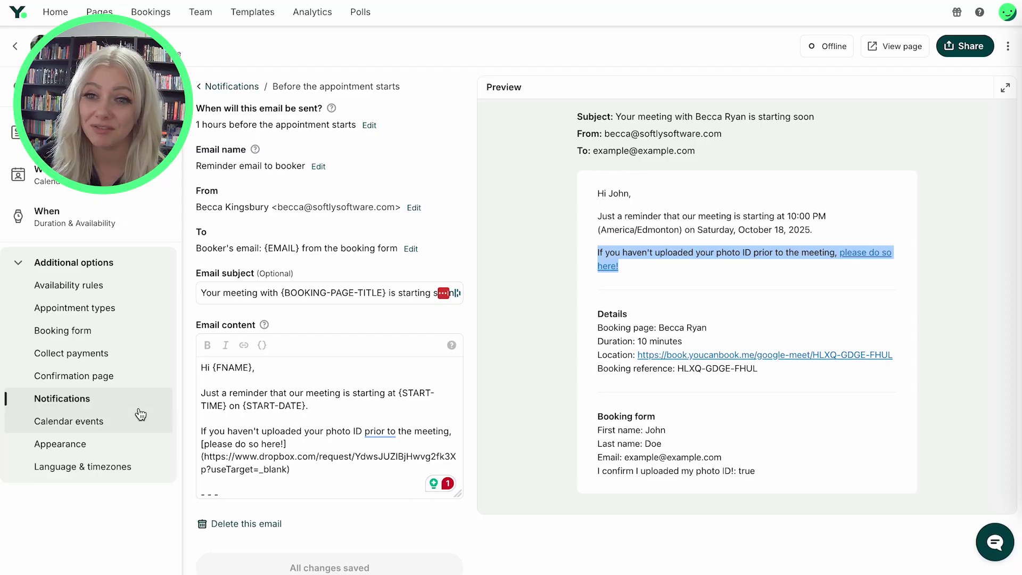
pyautogui.click(139, 409)
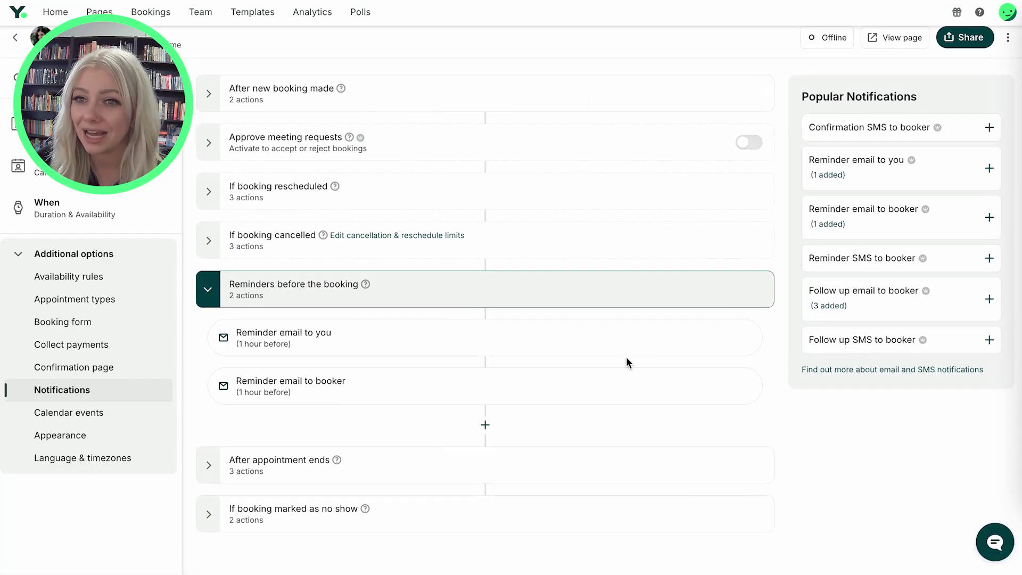